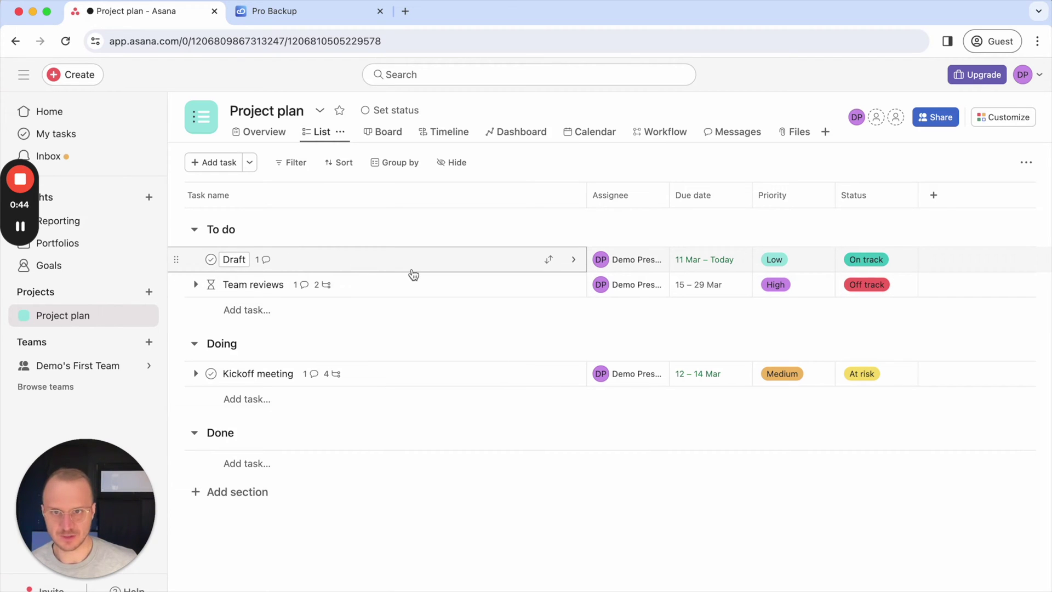
Step: Look over the Team reviews task details, then close them
click(369, 287)
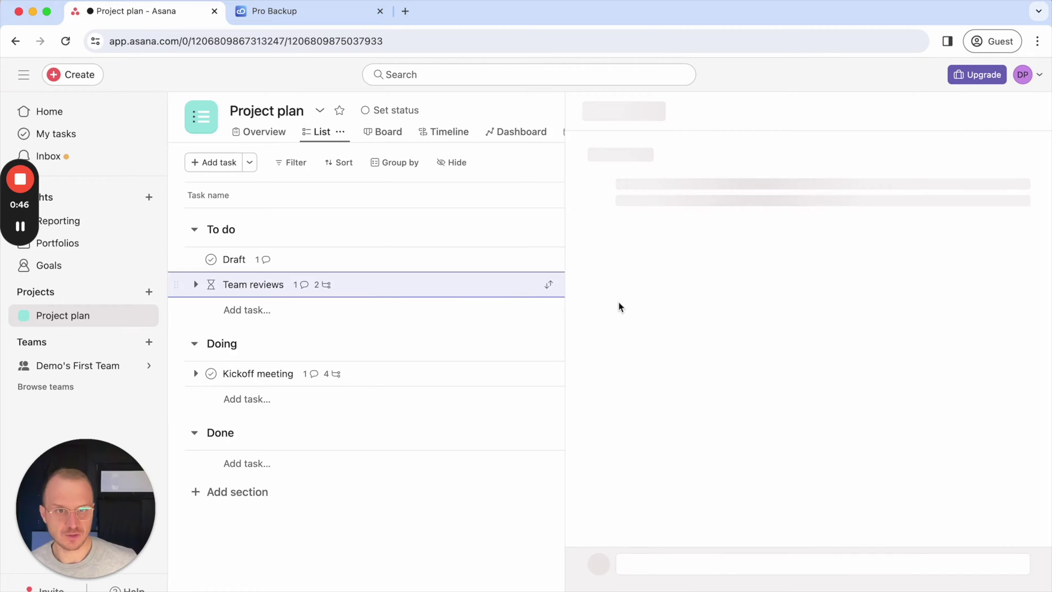
scroll(768, 371, down, 3)
scroll(767, 376, up, 3)
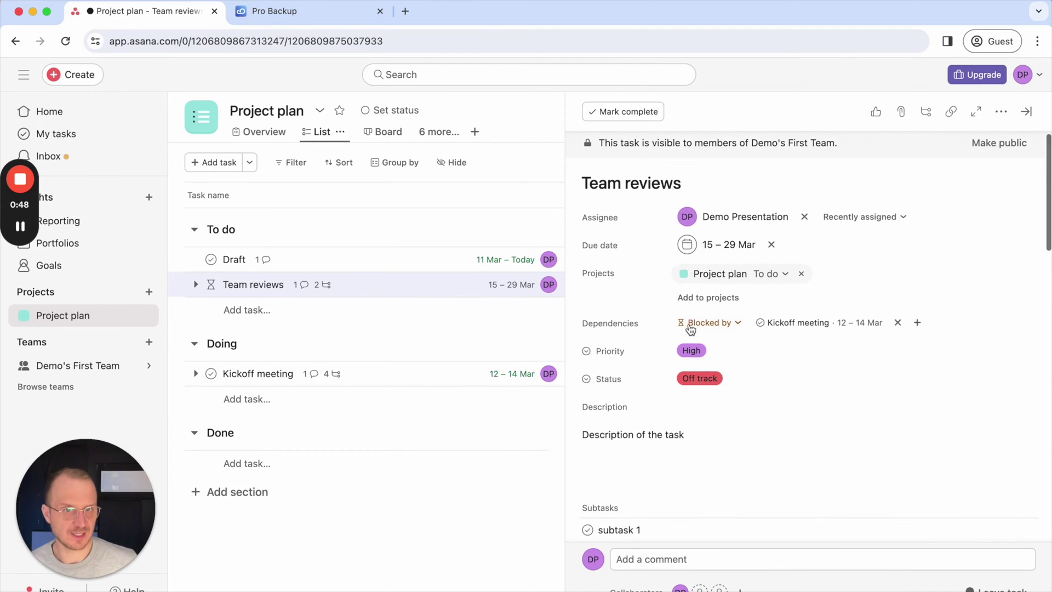
click(1028, 112)
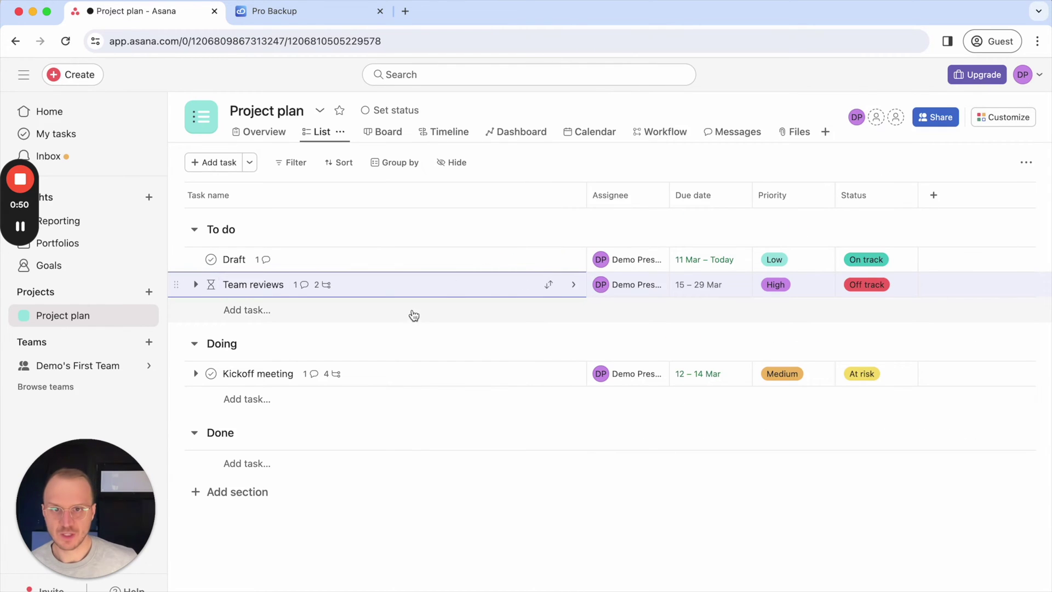
Step: Delete the Team reviews task and confirm its permanent deletion
click(446, 289)
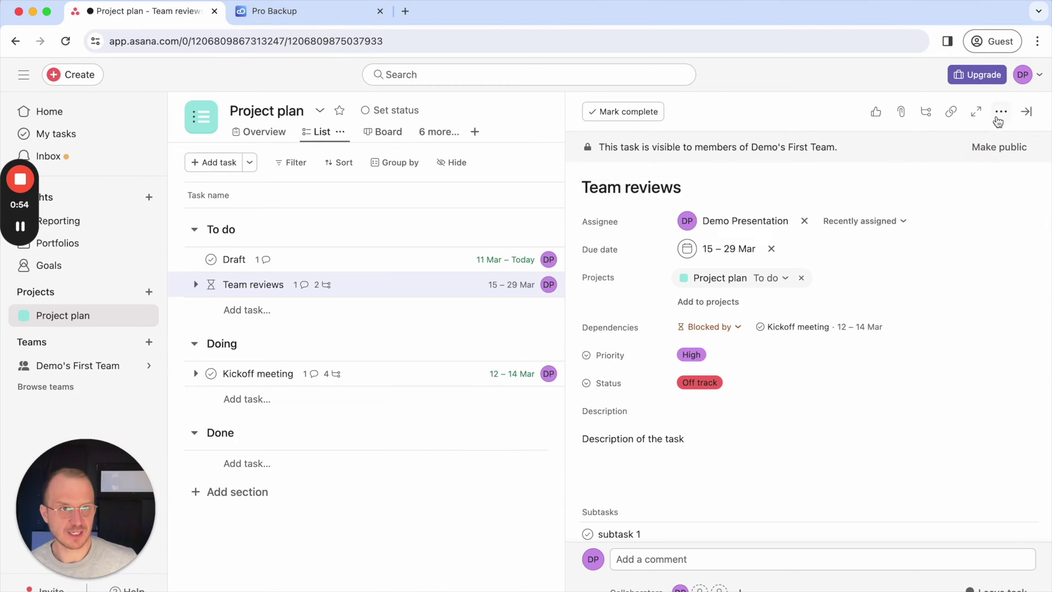
click(1000, 113)
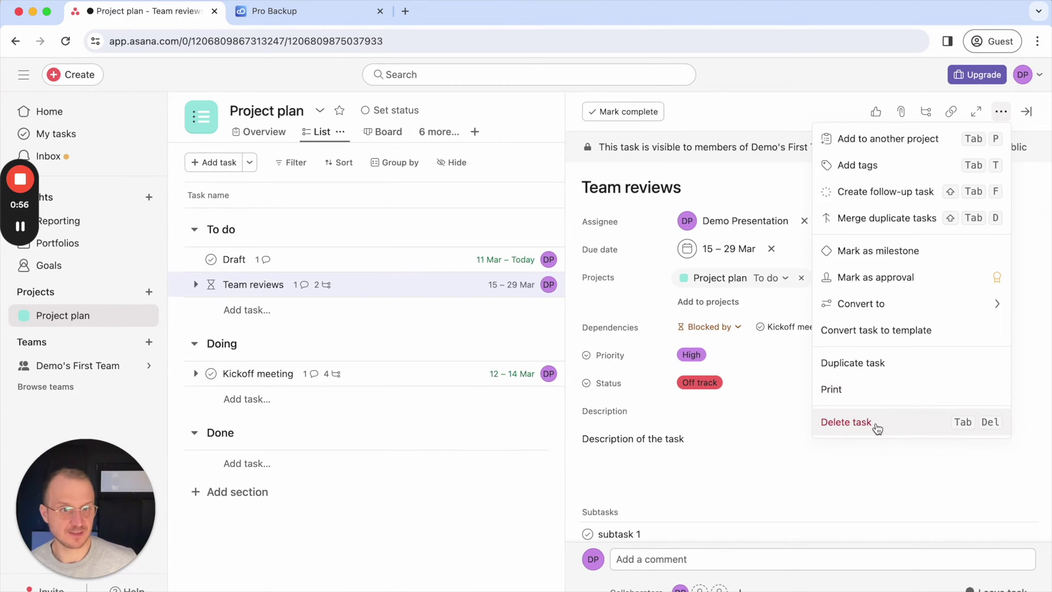
click(845, 421)
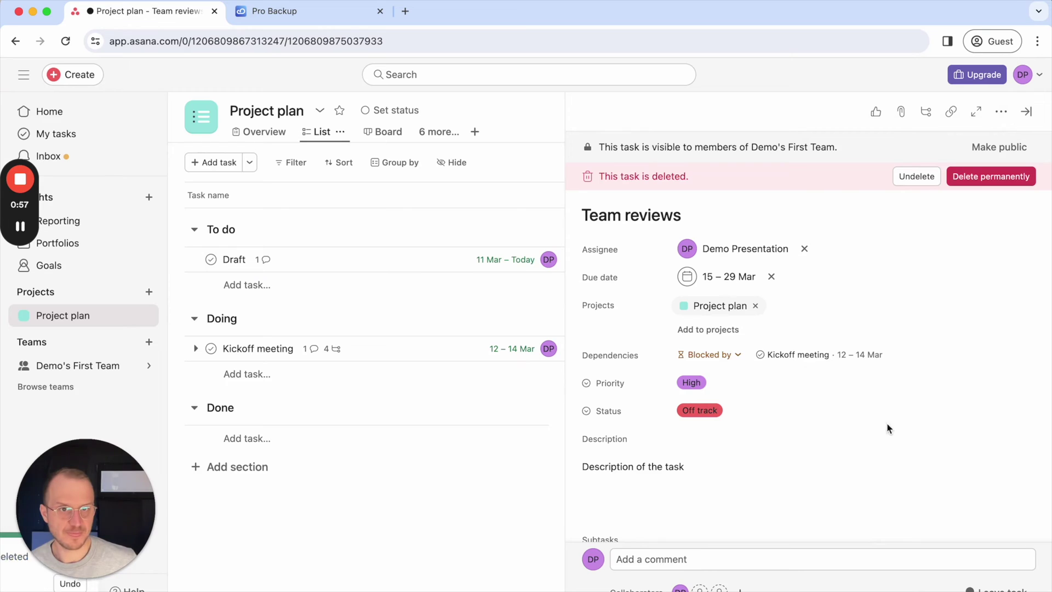
click(982, 184)
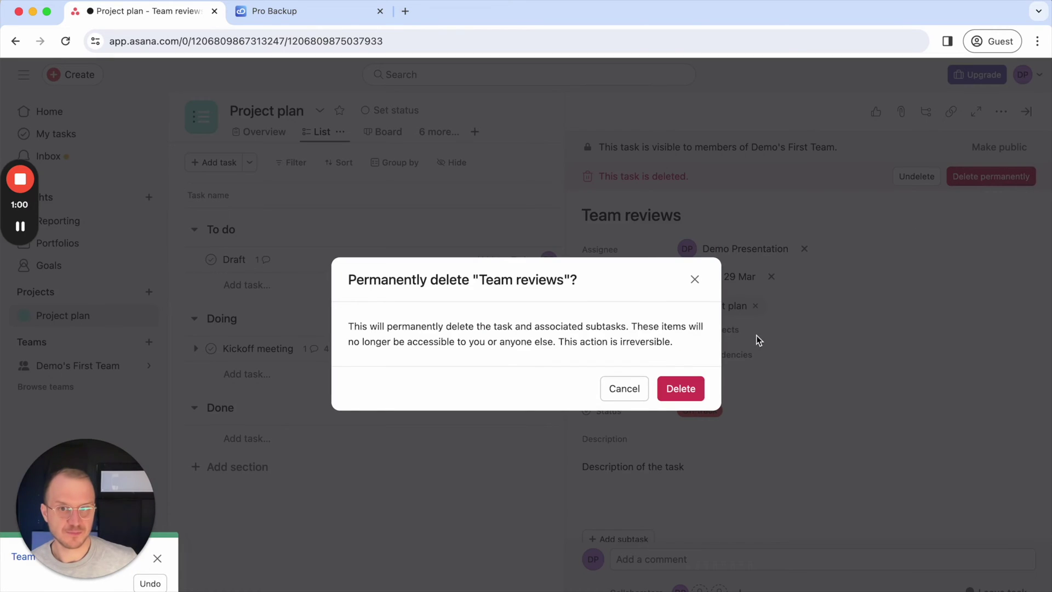
click(681, 390)
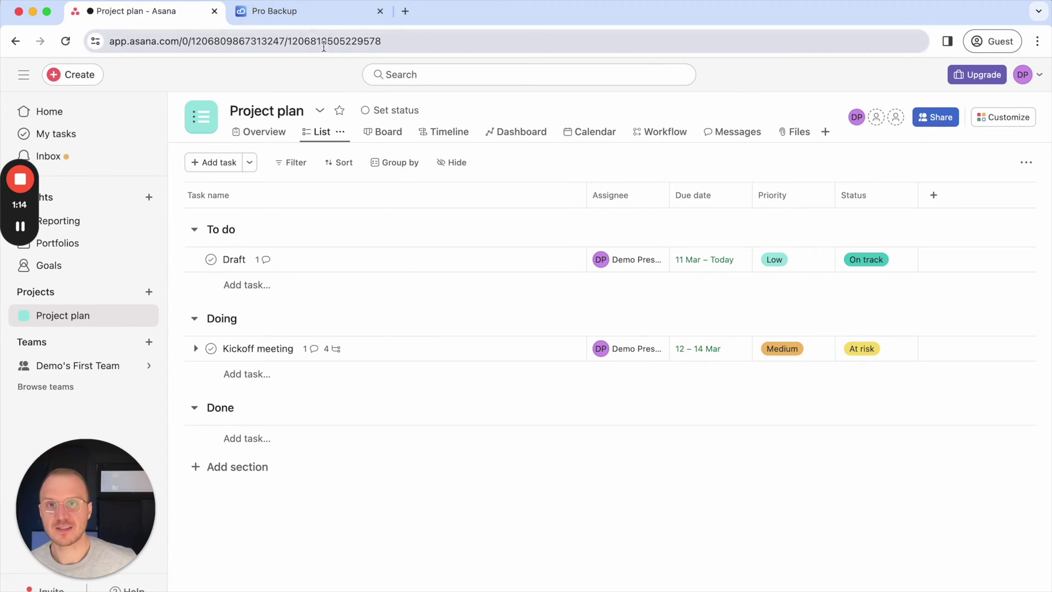
Step: In ProBackup, keep the current Asana backup account and open the Tasks backups for Project plan
click(280, 12)
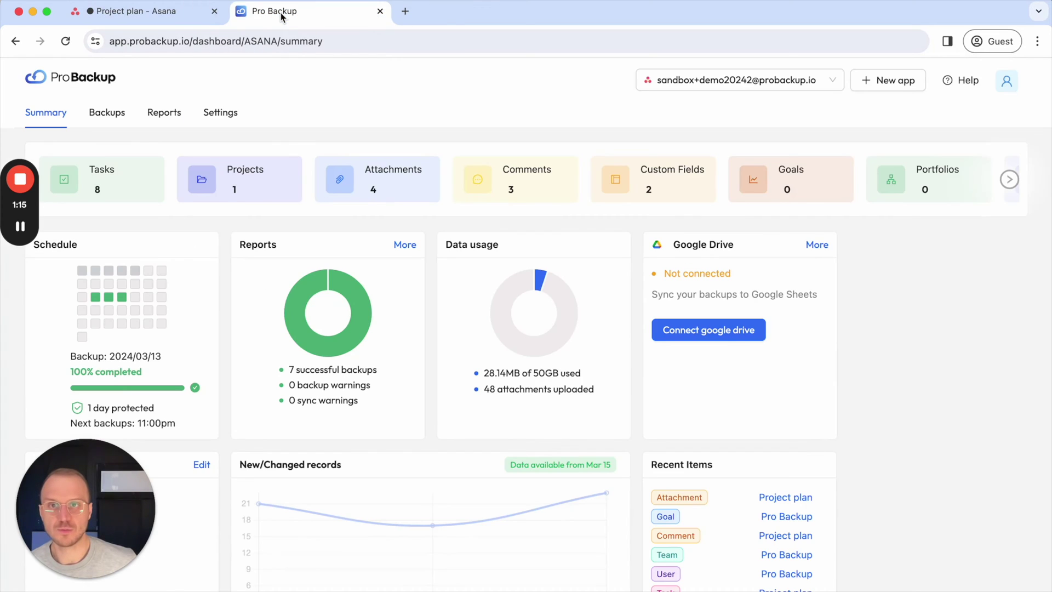
click(707, 85)
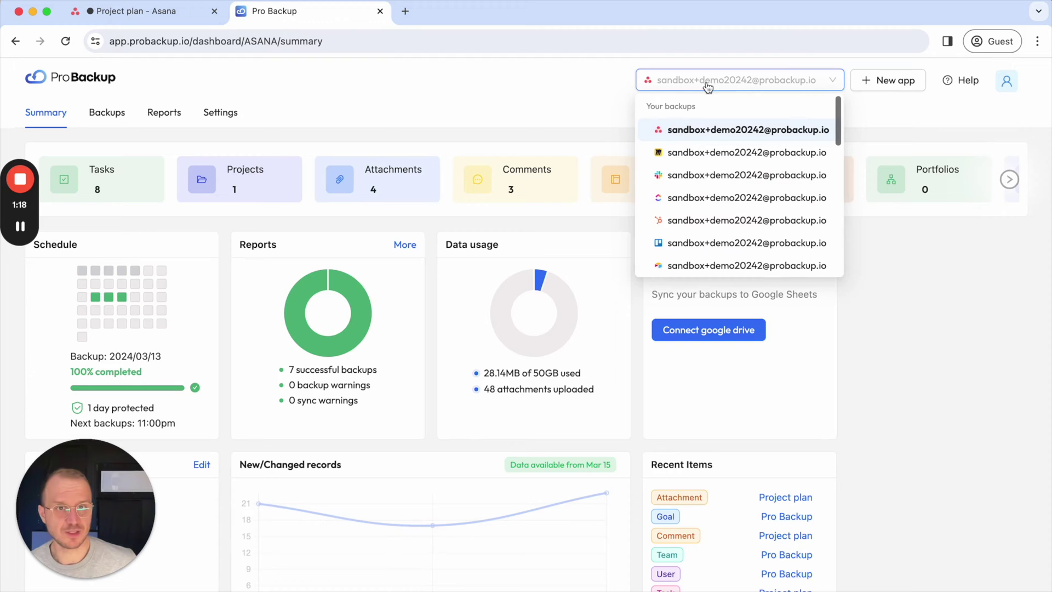
click(690, 87)
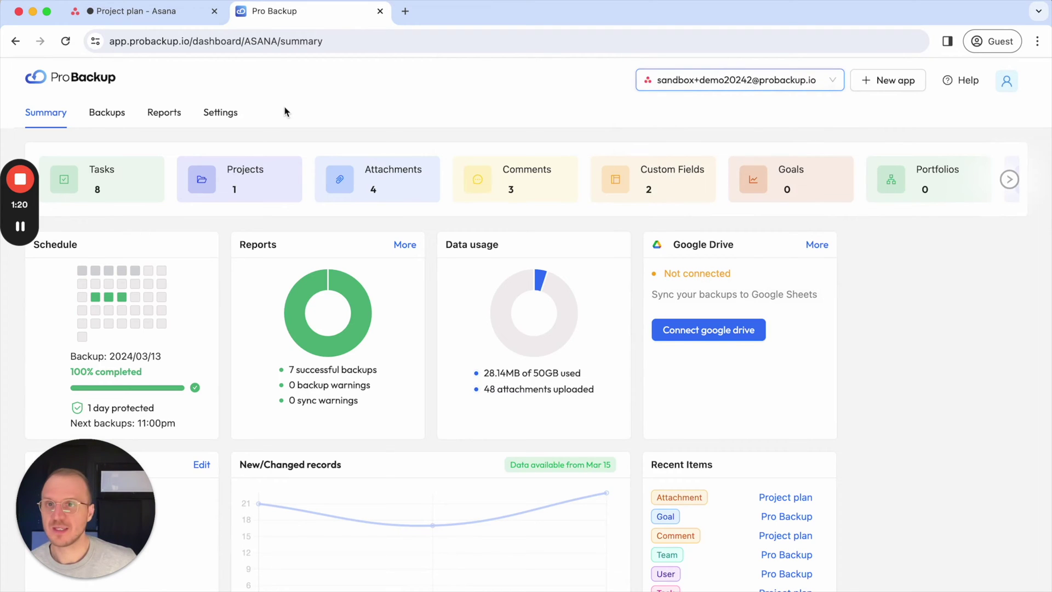
click(107, 117)
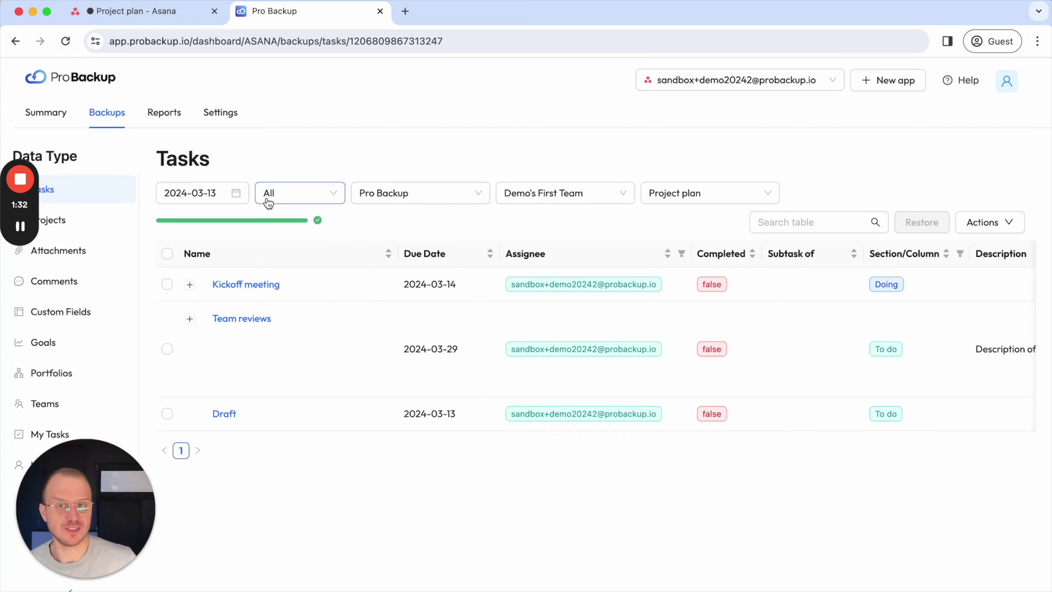
Step: Leave the task status filter on All and pick the 2024-03-13 backup snapshot
click(269, 198)
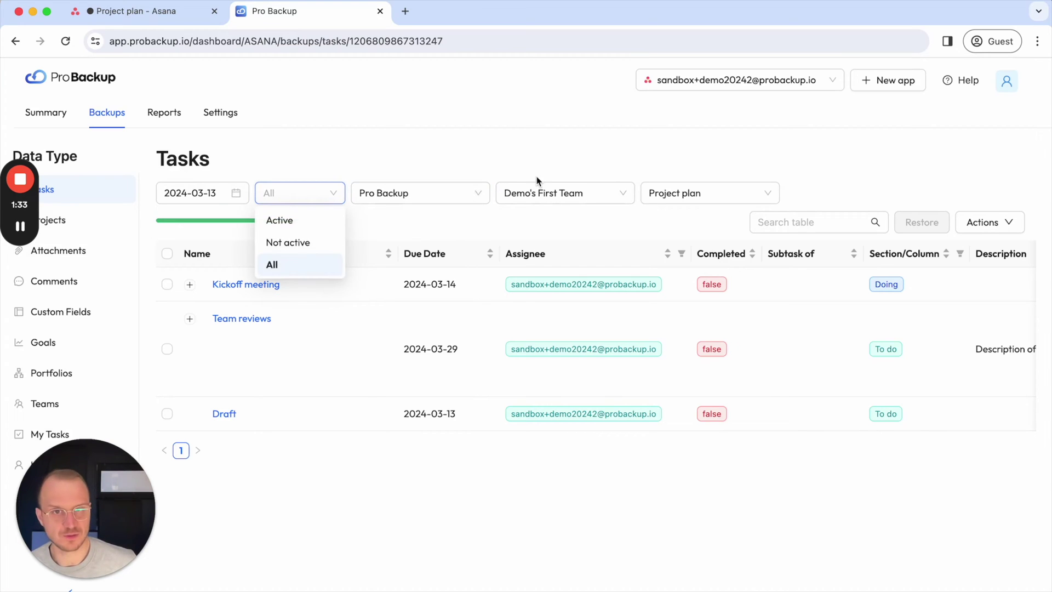
click(603, 178)
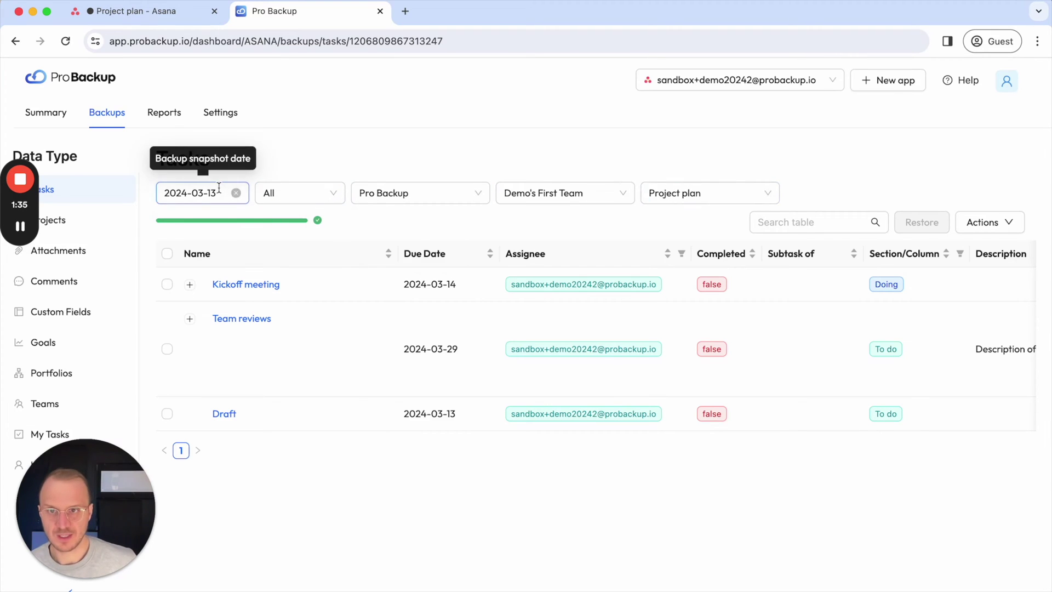
click(236, 193)
click(252, 317)
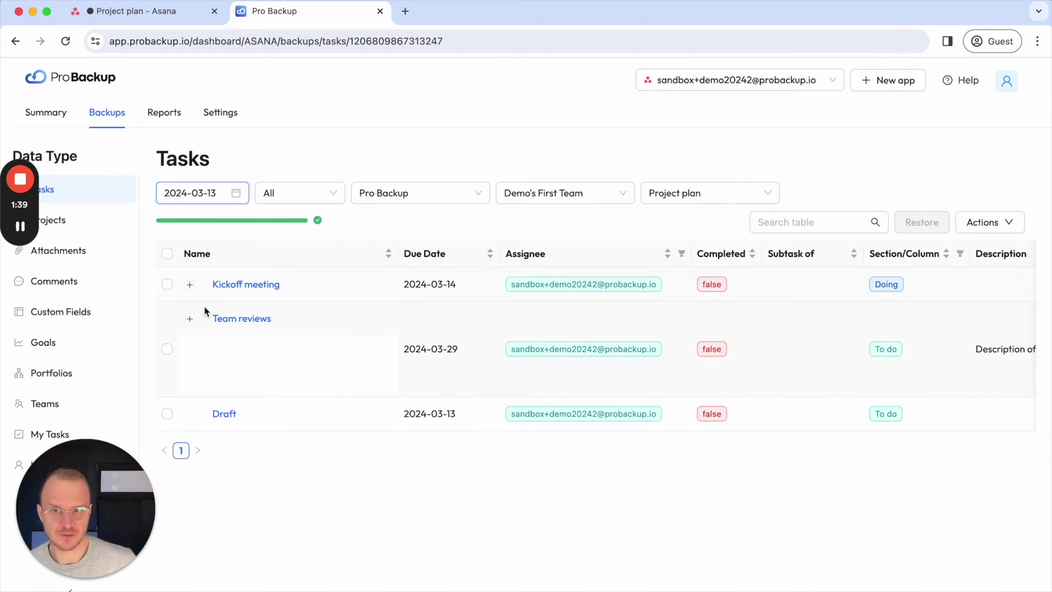
Step: Tick only Team reviews for restoring, leaving Kickoff meeting unselected
click(189, 318)
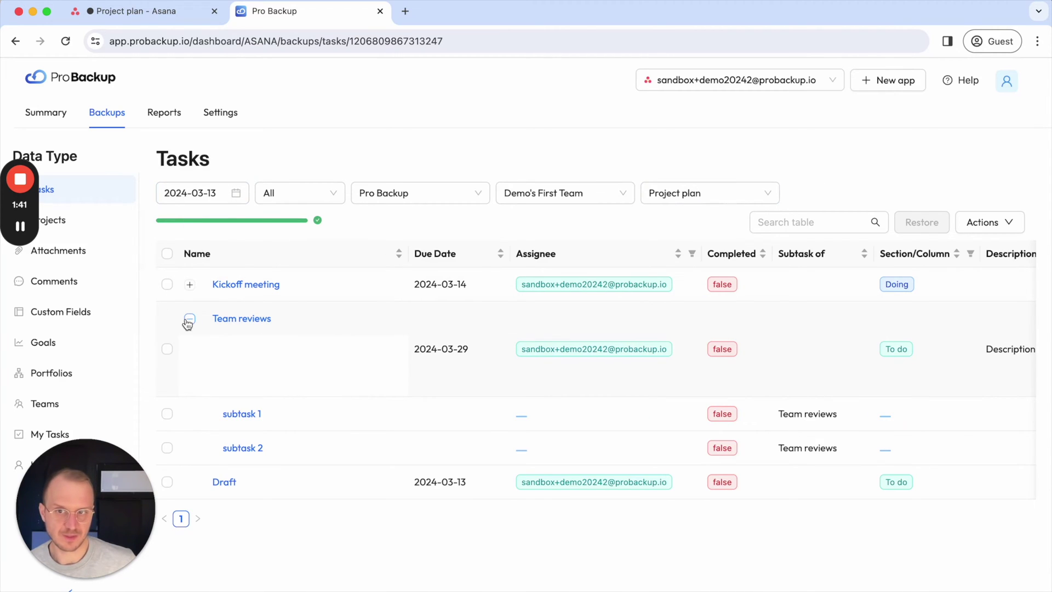
click(190, 318)
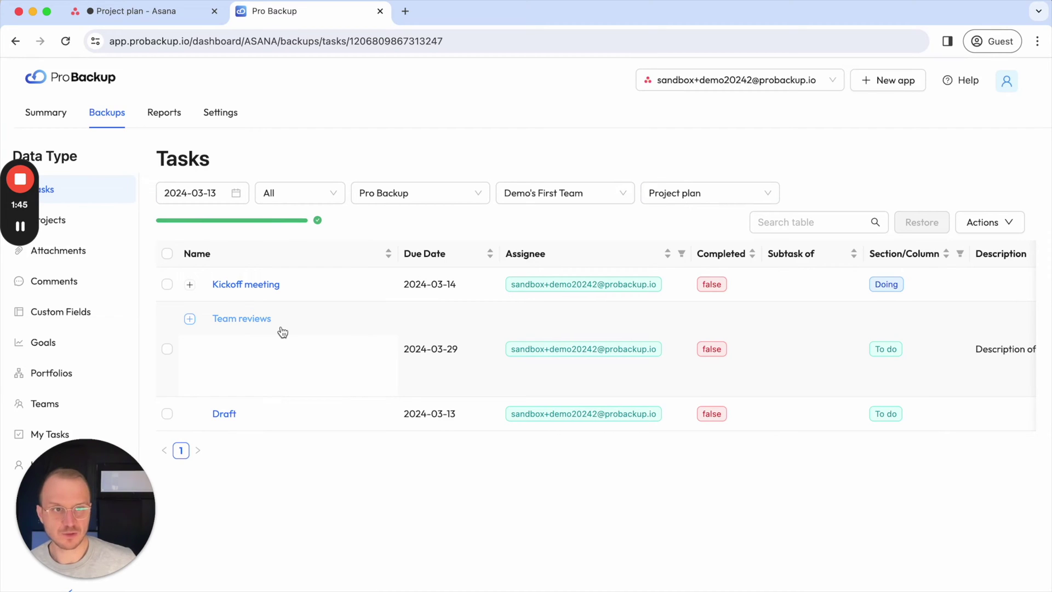
click(165, 351)
click(167, 286)
click(167, 285)
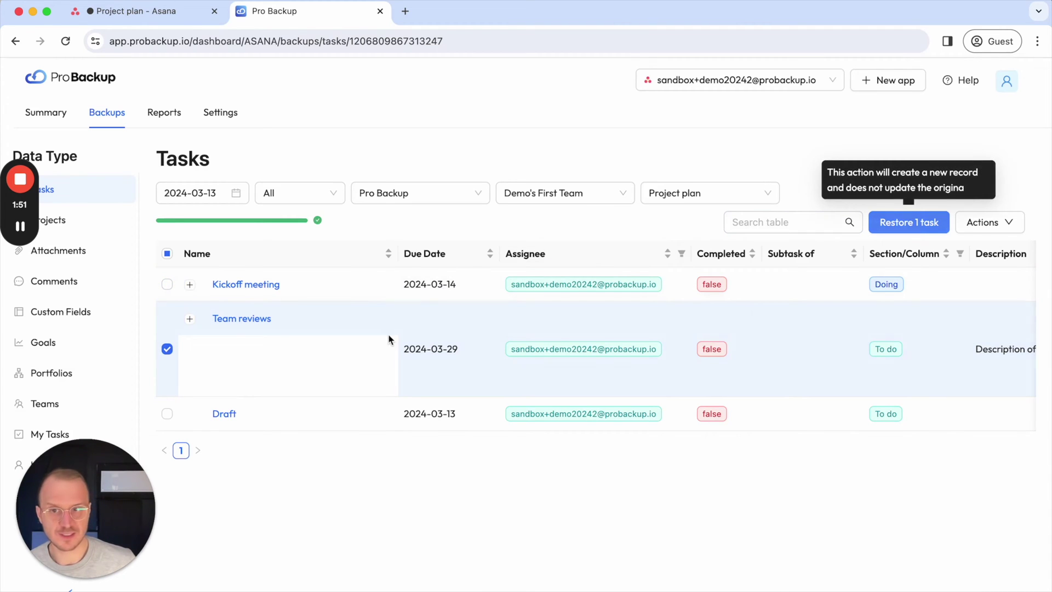
click(256, 320)
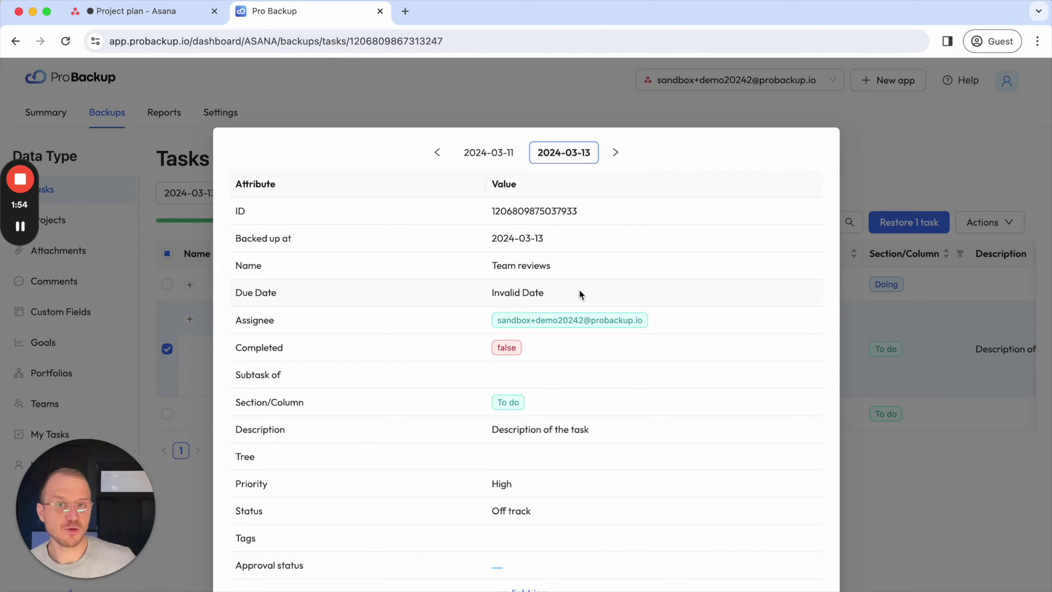
scroll(580, 295, down, 5)
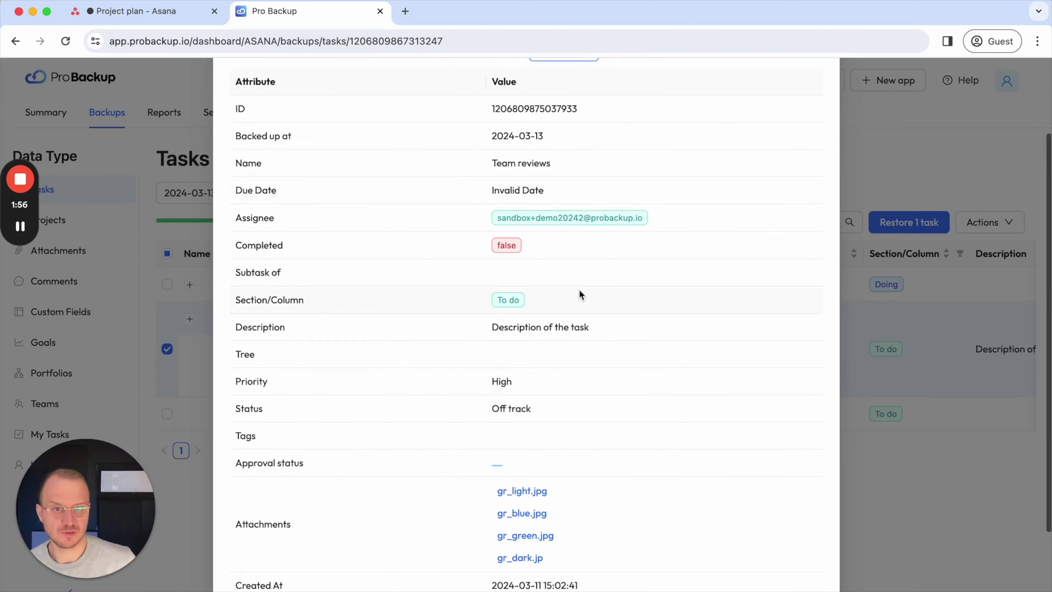
scroll(581, 295, down, 2)
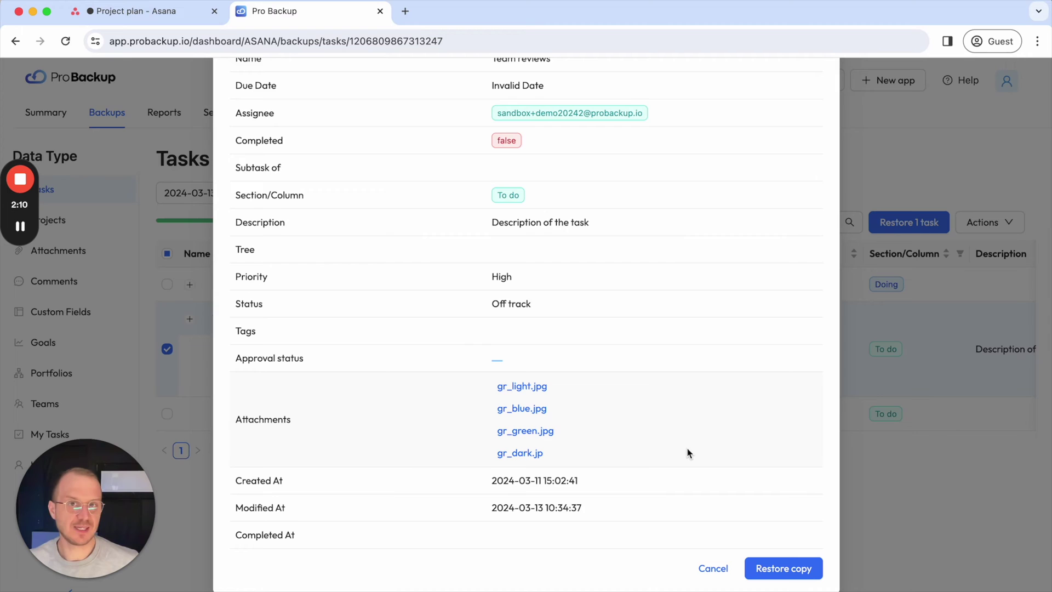
scroll(688, 454, up, 5)
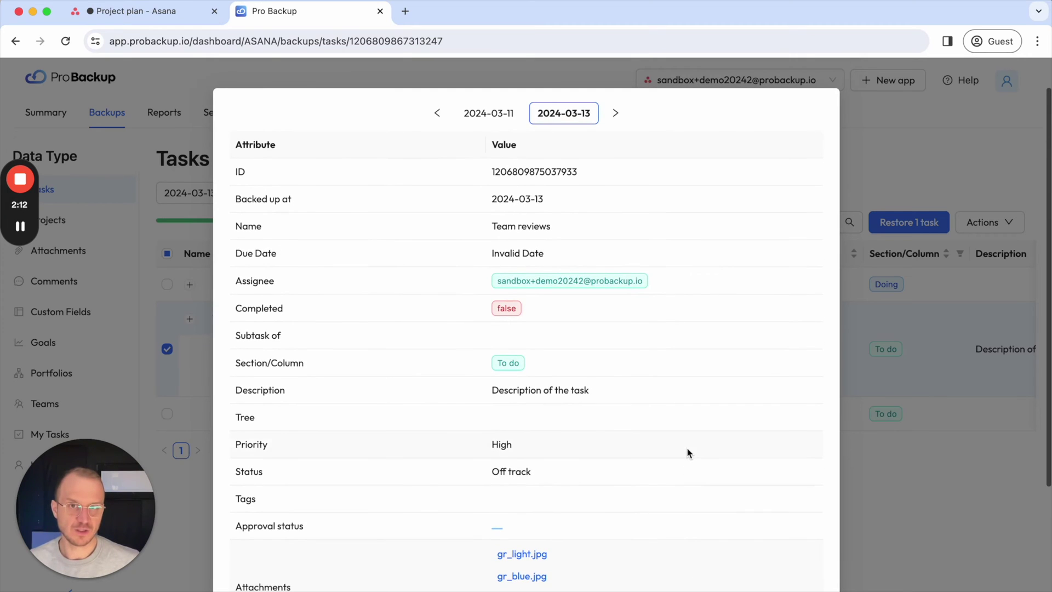
scroll(689, 453, up, 2)
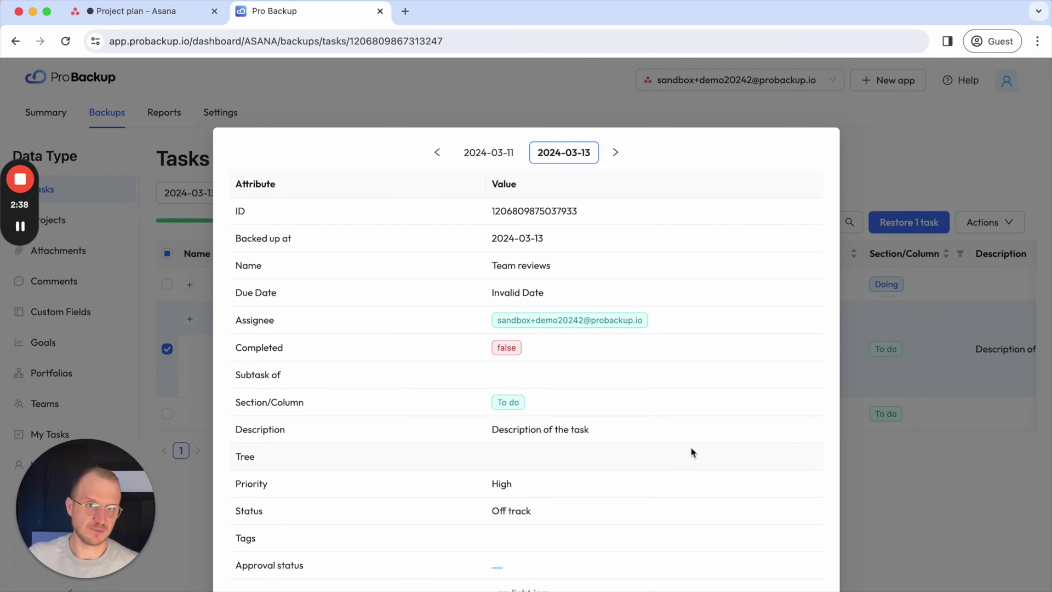
click(864, 439)
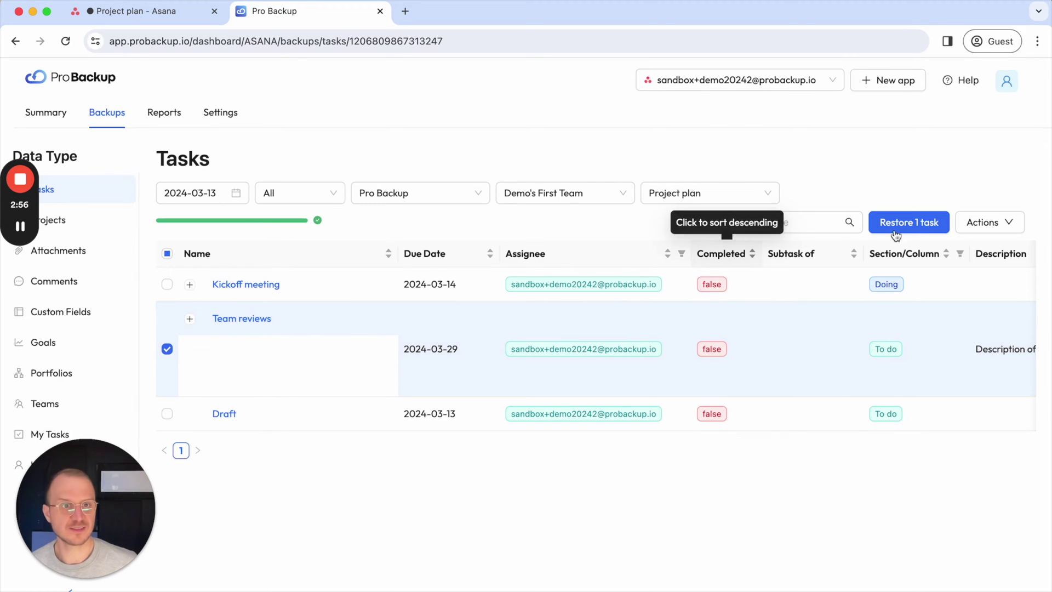
Step: Restore the Team reviews task and view restore 1076 as done in the reports
click(908, 219)
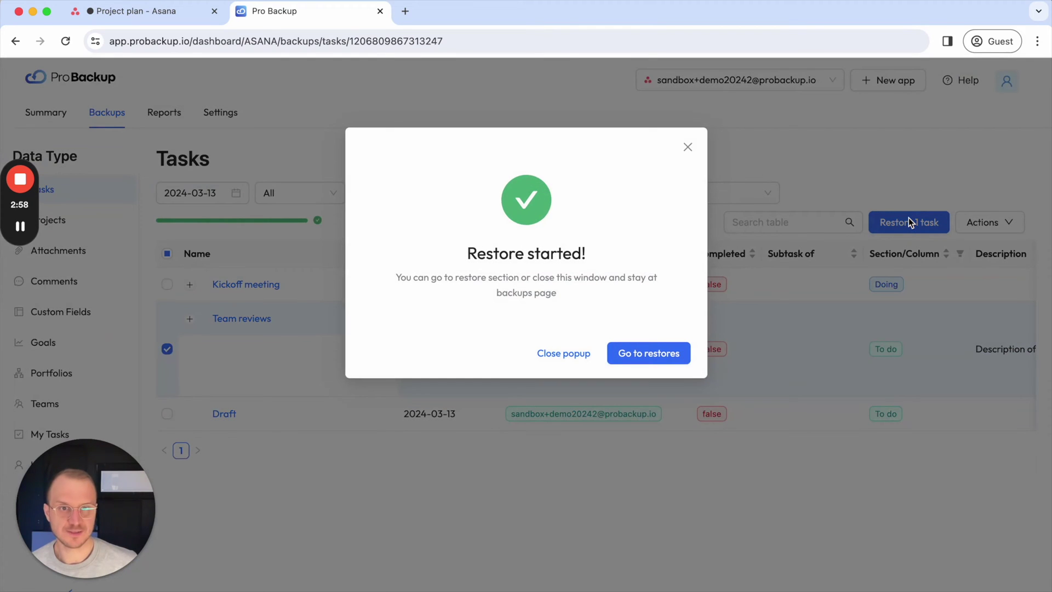
click(642, 354)
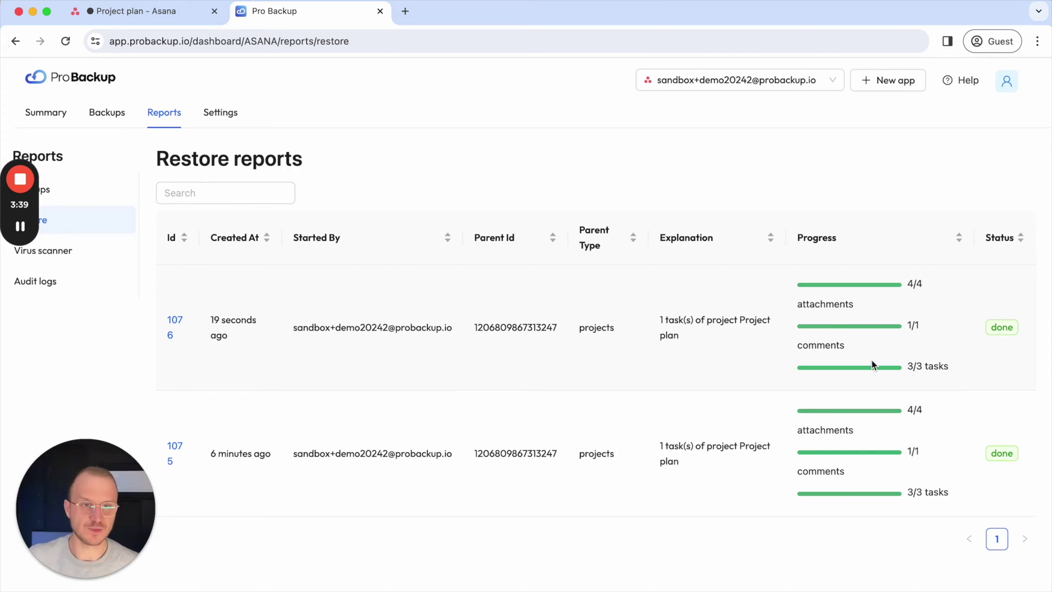
Step: In Asana, review the restored Team reviews task's details, then close the detail pane
click(148, 21)
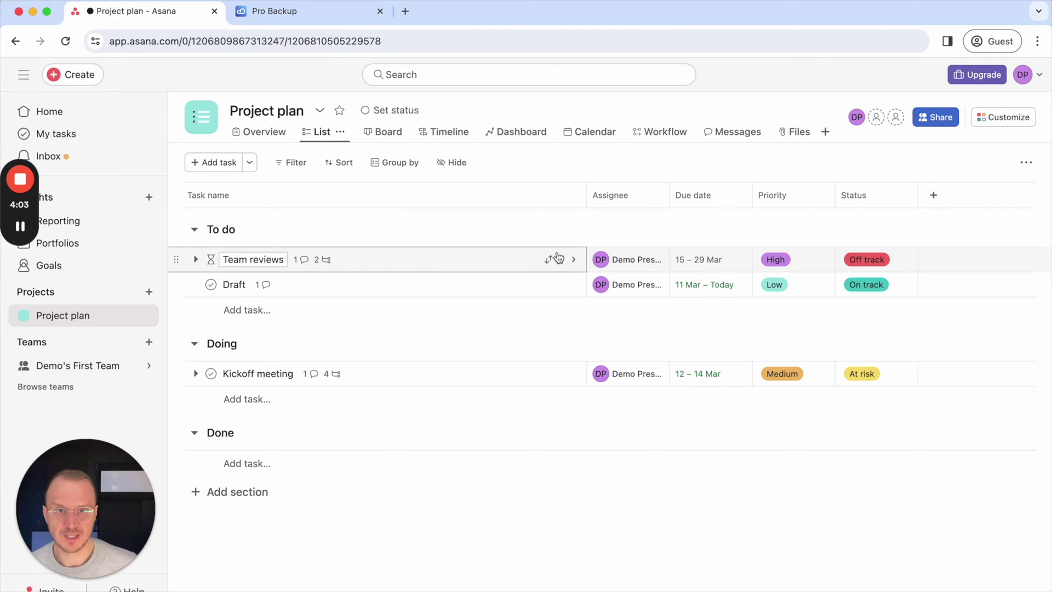
click(572, 259)
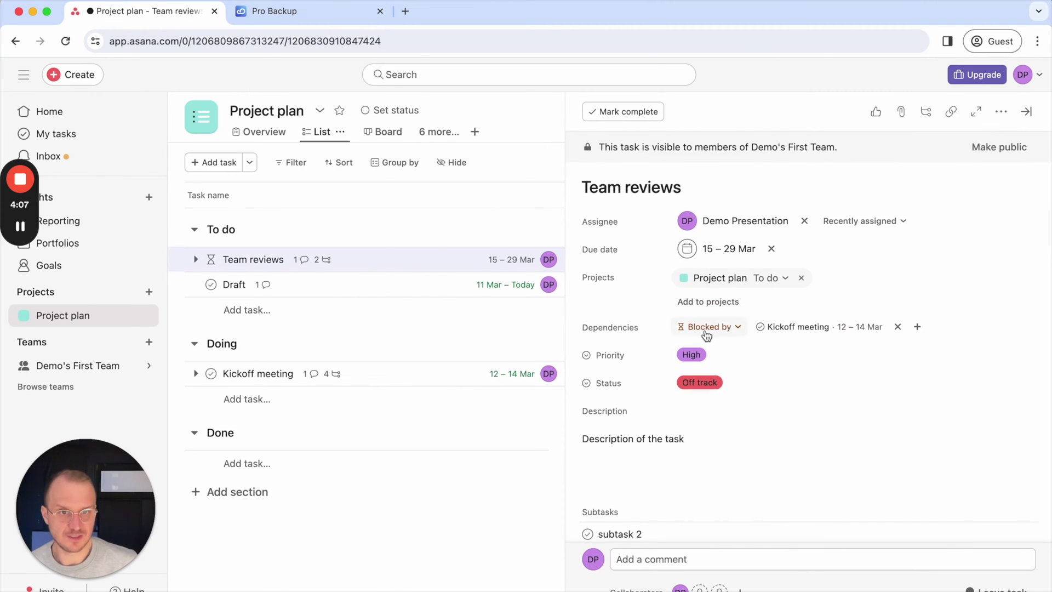
scroll(800, 371, down, 5)
scroll(656, 387, down, 10)
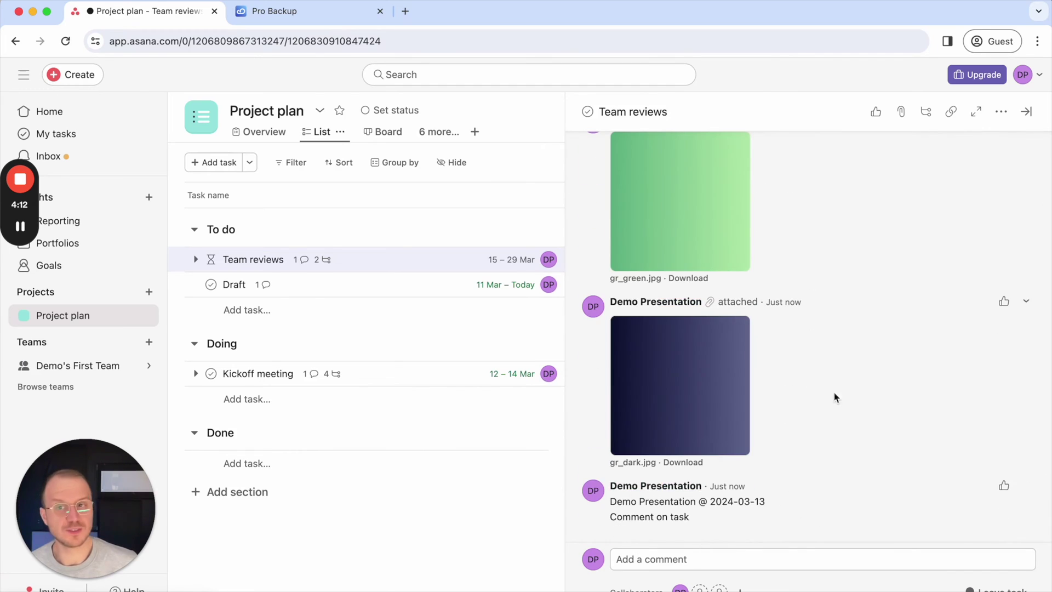
scroll(782, 356, up, 15)
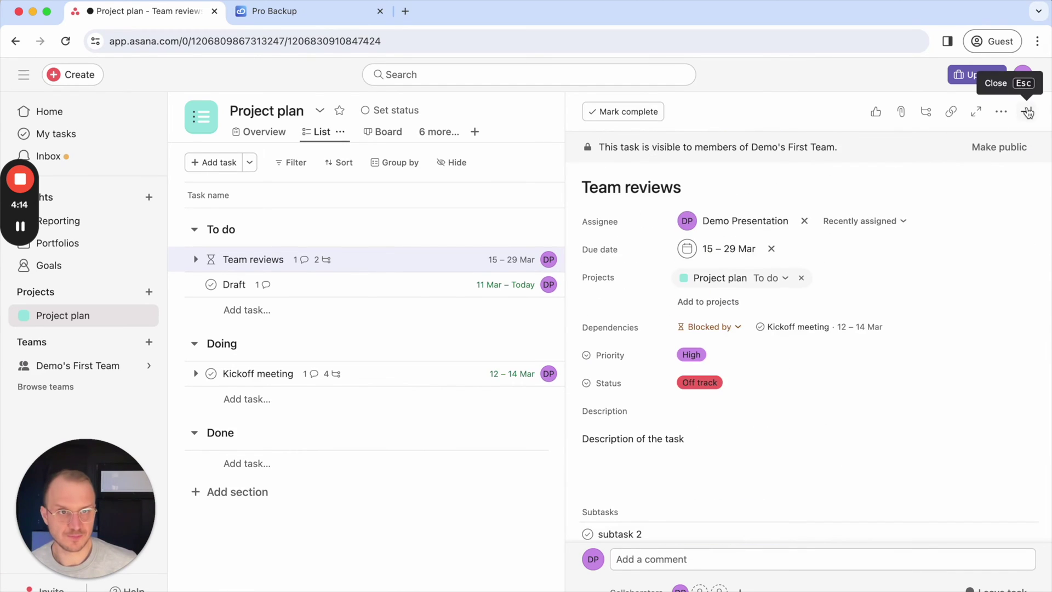
click(1025, 111)
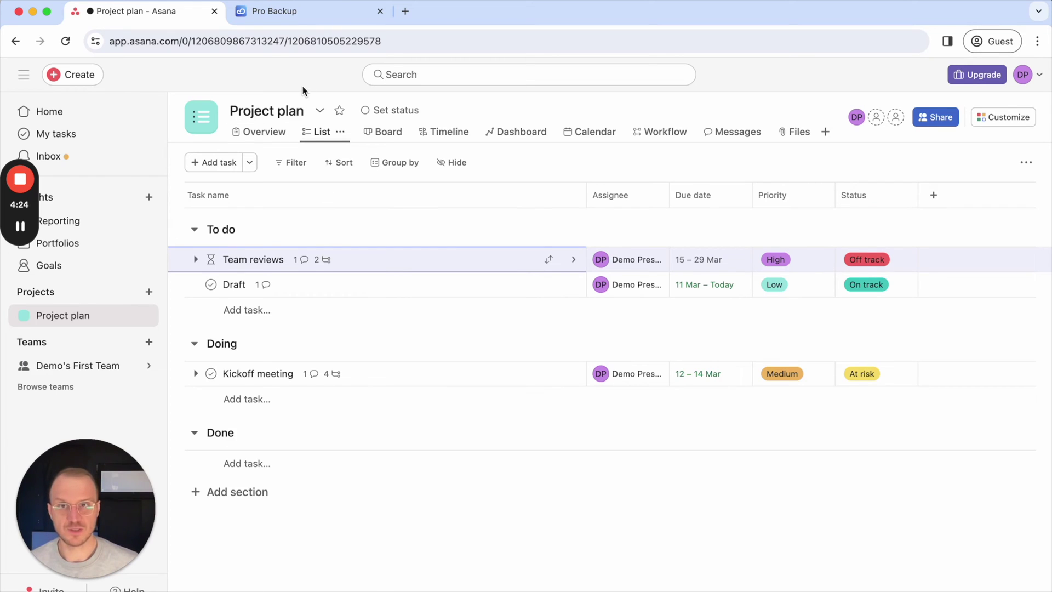
Step: Restore the Draft task from the Project plan Tasks backup and view restore report 1077
click(290, 21)
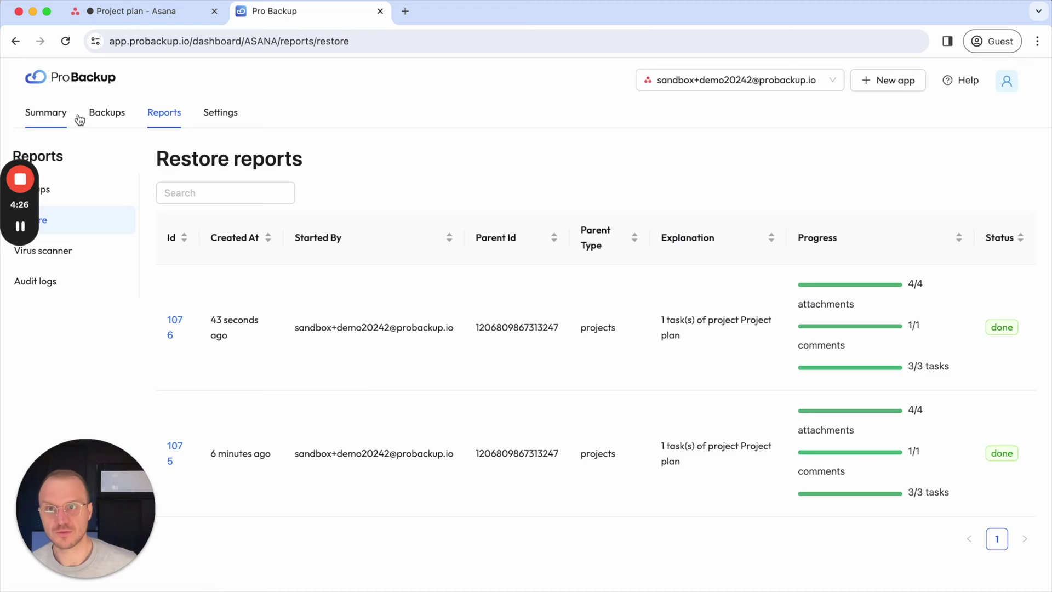
click(108, 113)
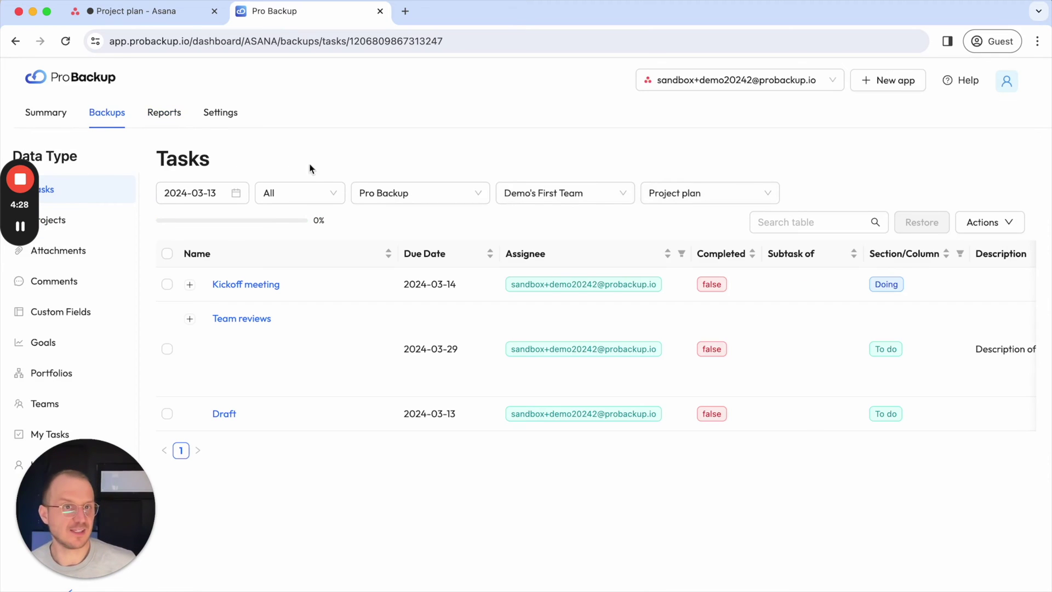
click(168, 412)
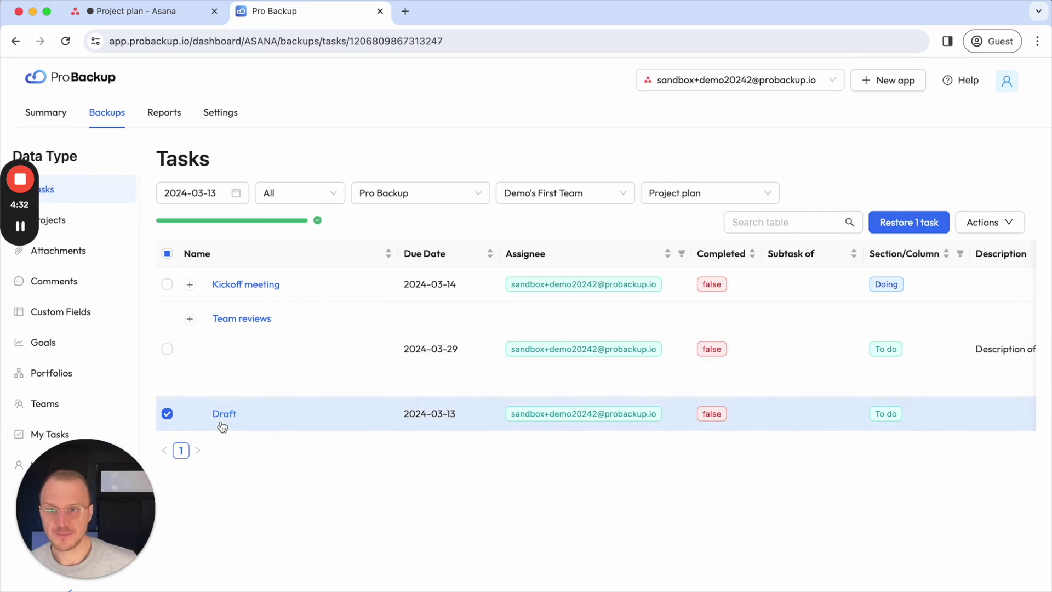
click(899, 230)
click(655, 357)
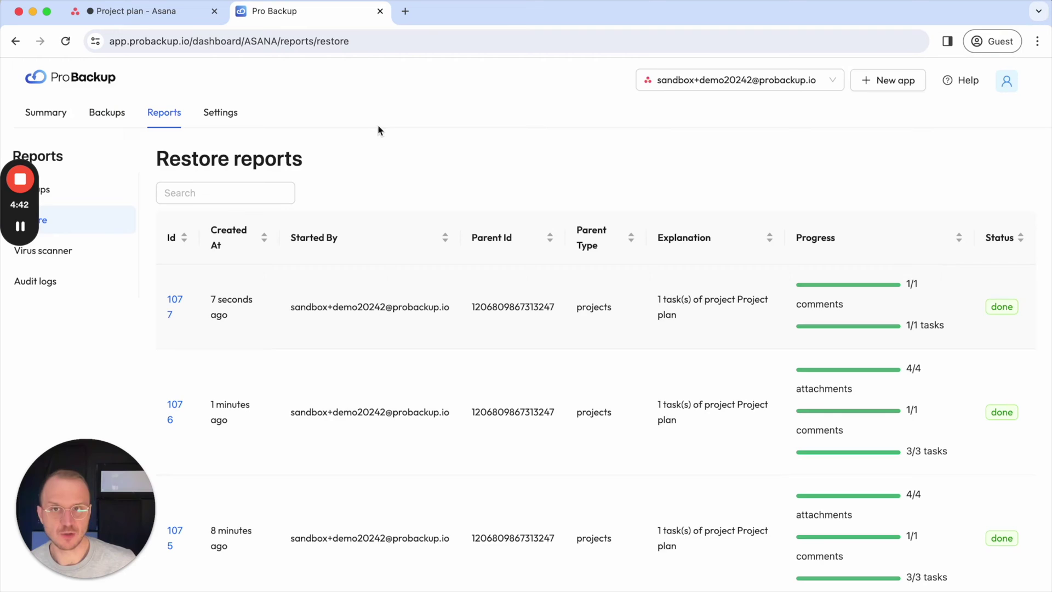
Step: In Asana, permanently delete the duplicate Draft task from Project plan's To do section
click(164, 21)
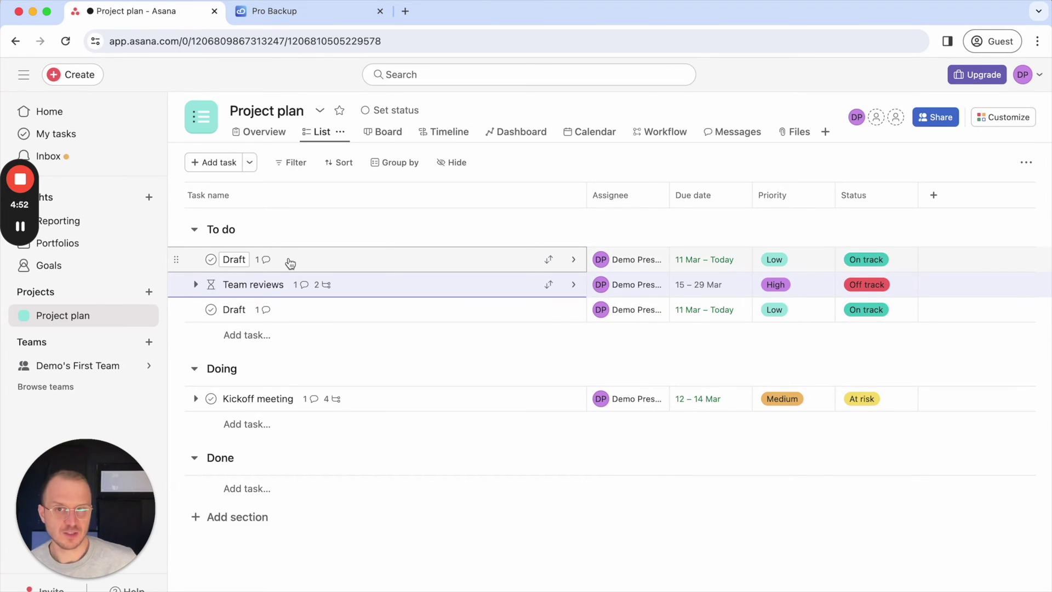
click(509, 262)
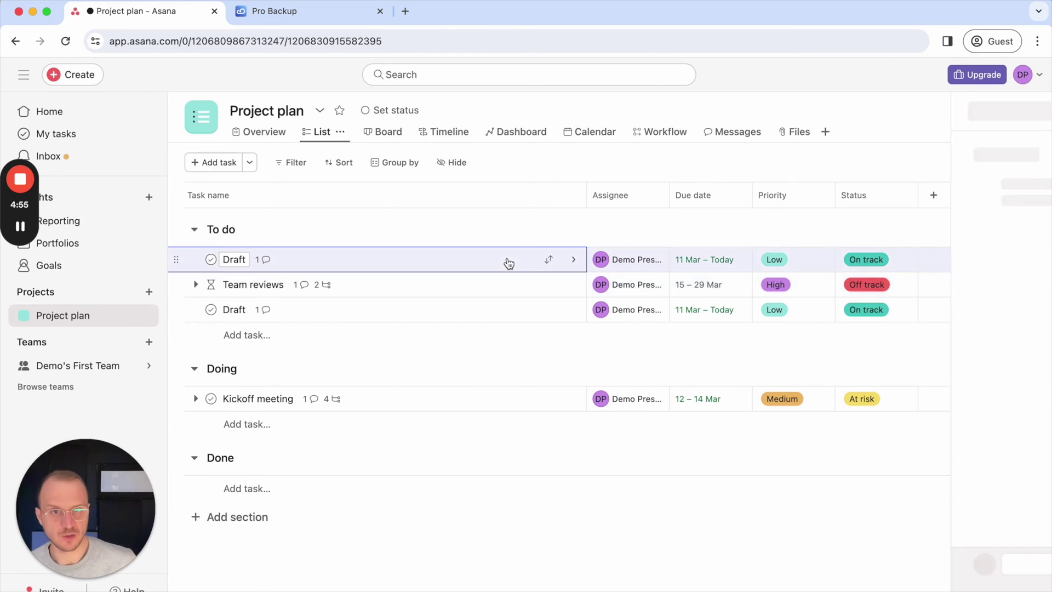
click(1000, 112)
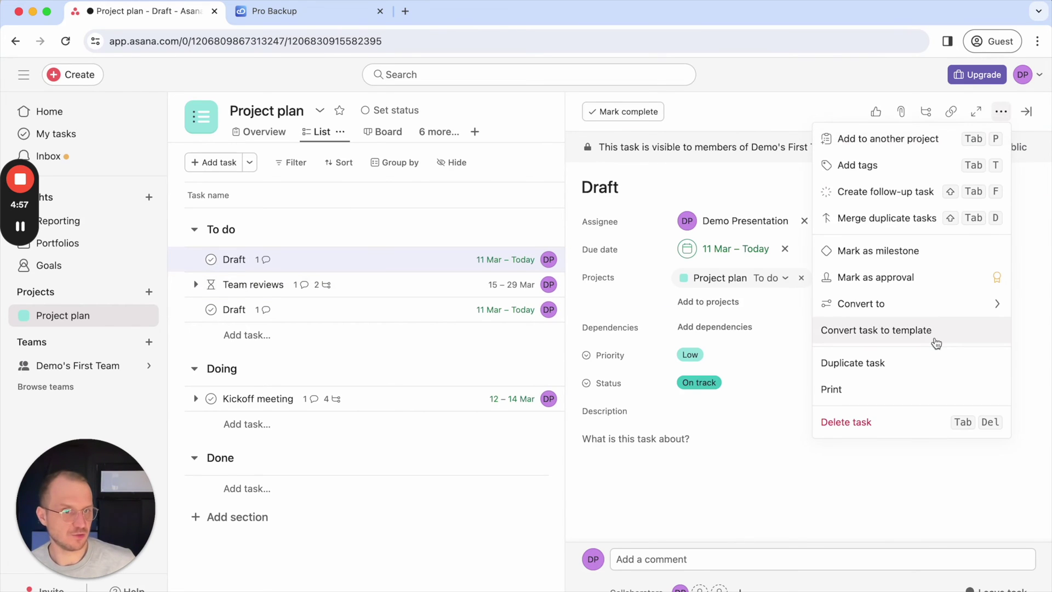
click(853, 423)
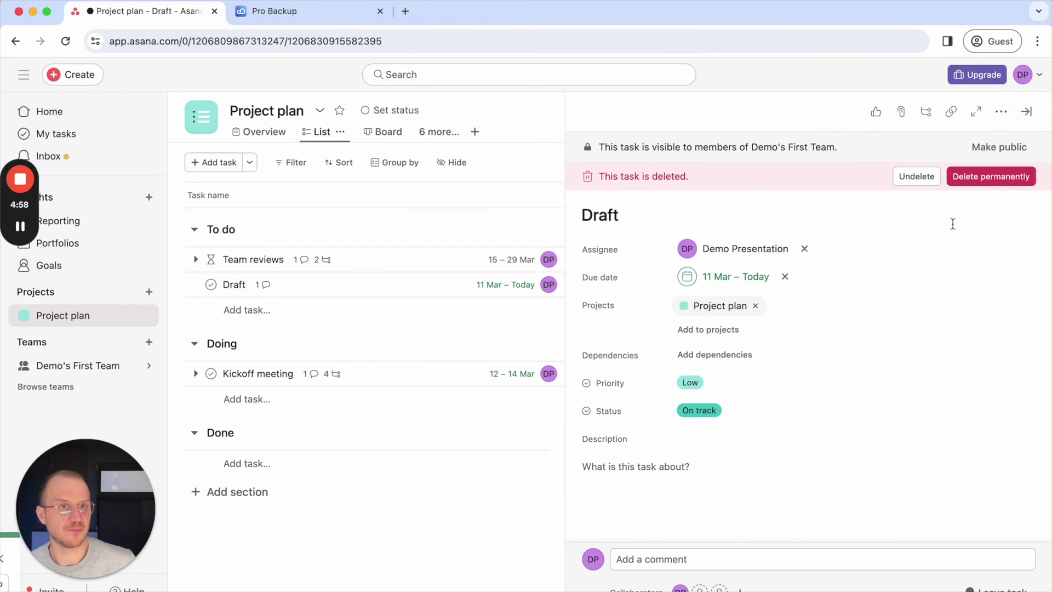
click(992, 178)
click(679, 388)
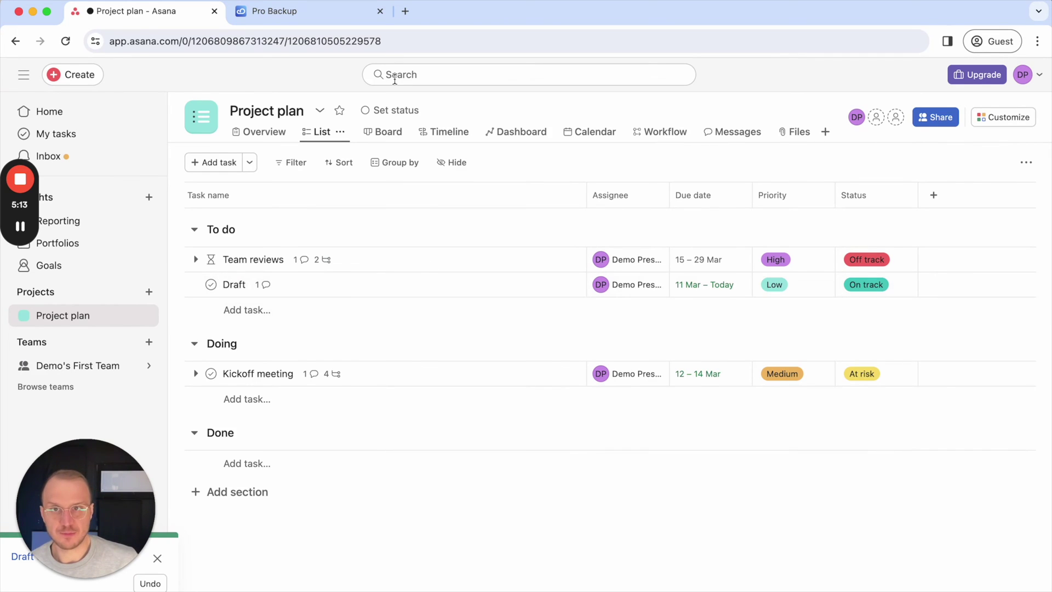
Step: Restore Project plan from the Projects backups as a new copy and view restore report 1078
click(330, 12)
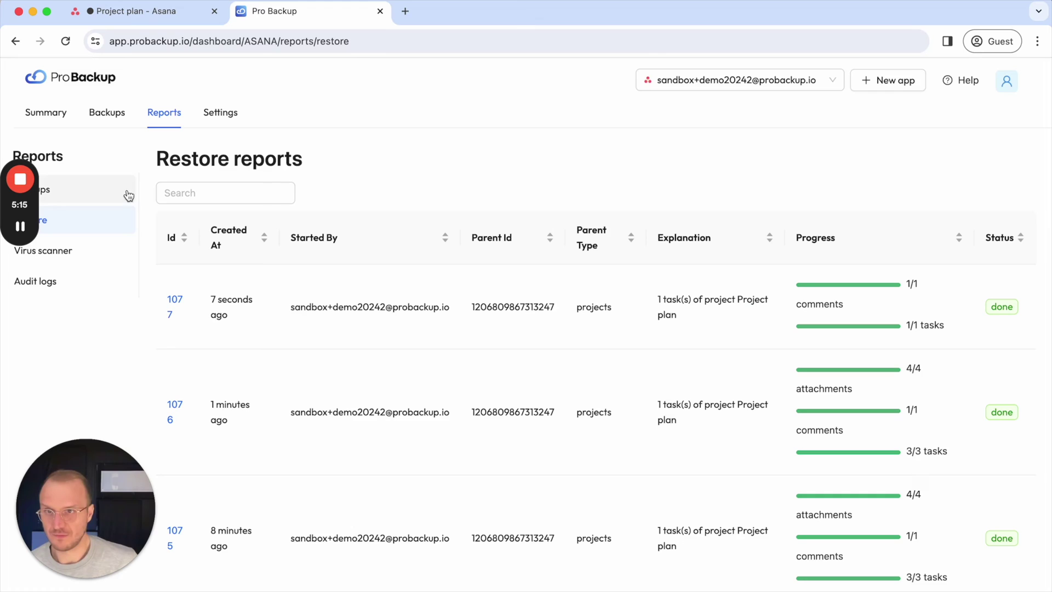
click(106, 115)
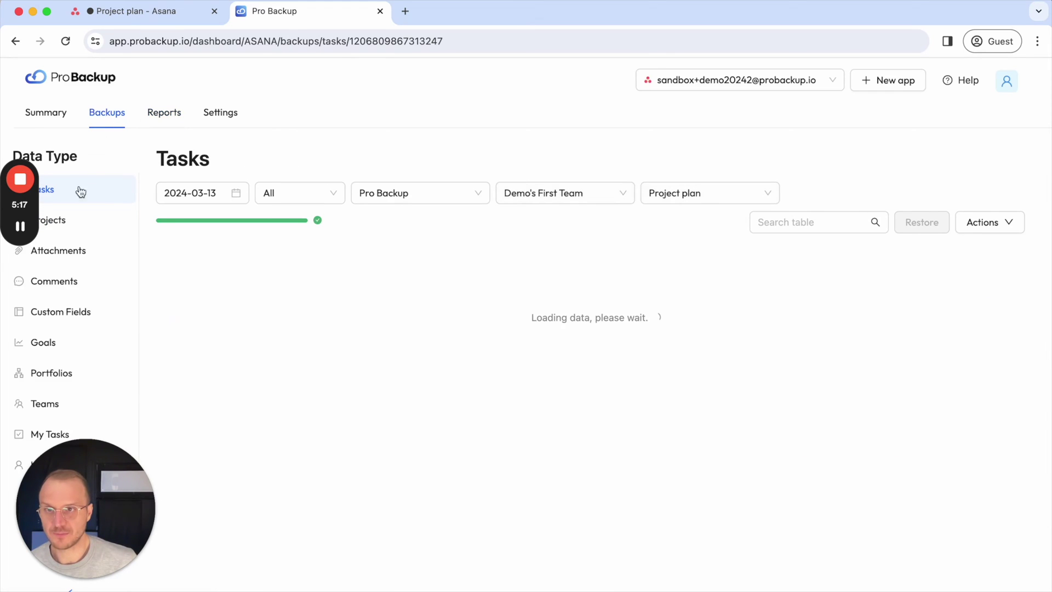
click(59, 223)
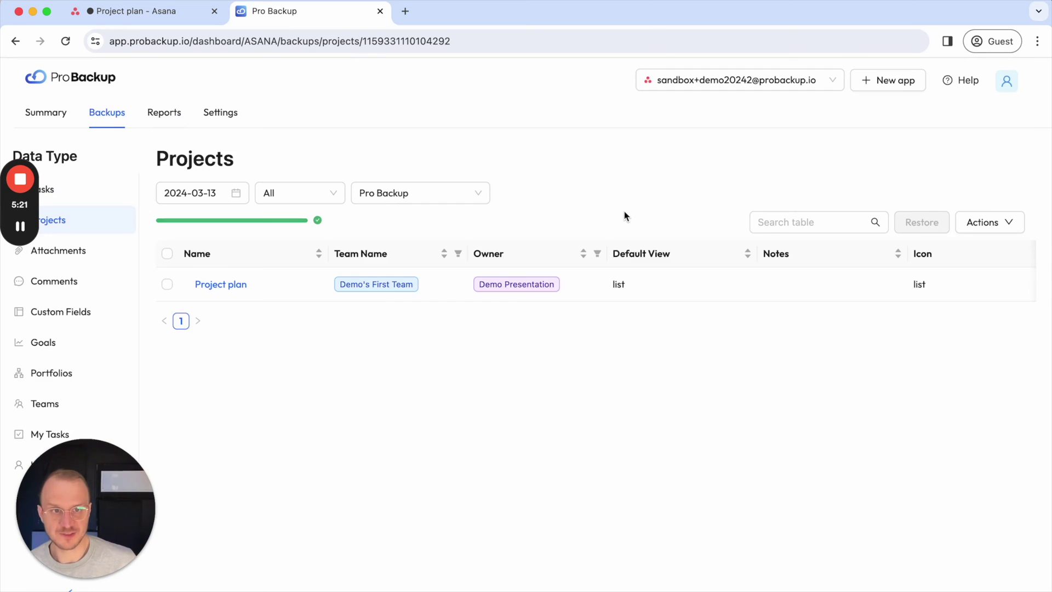
click(167, 285)
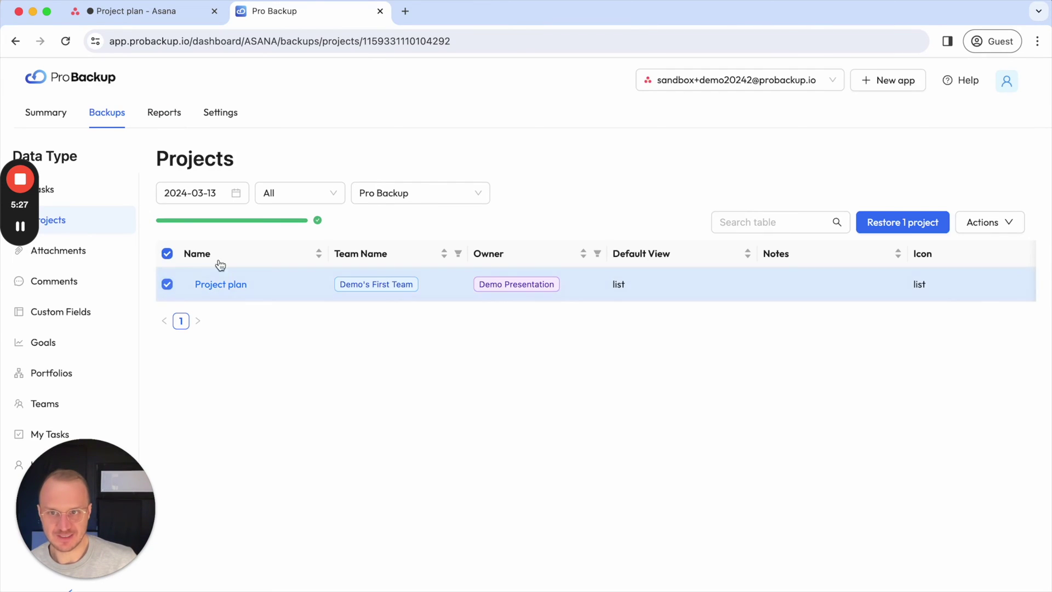
click(211, 290)
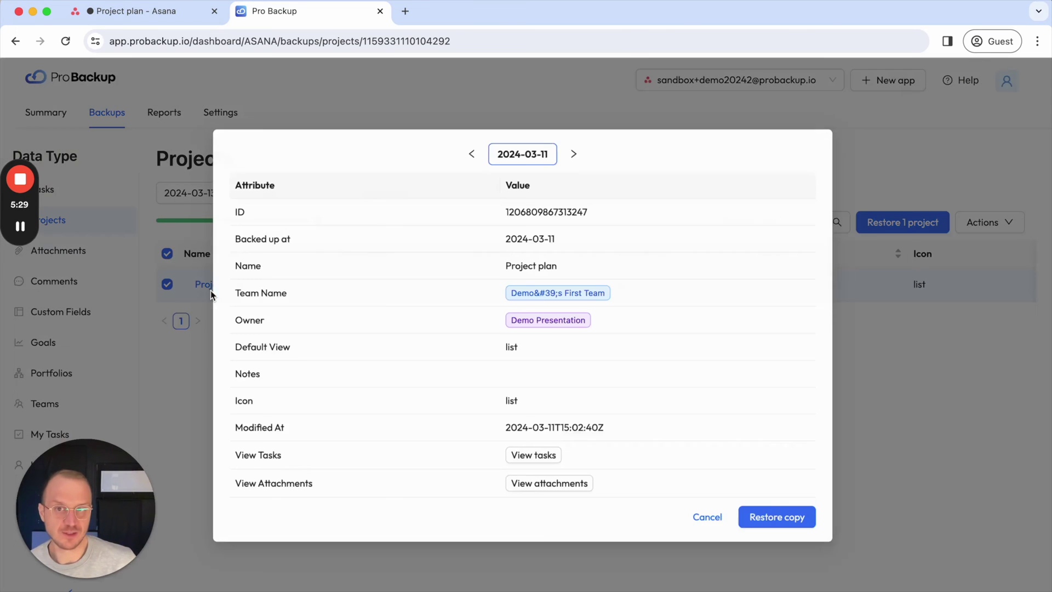
click(782, 522)
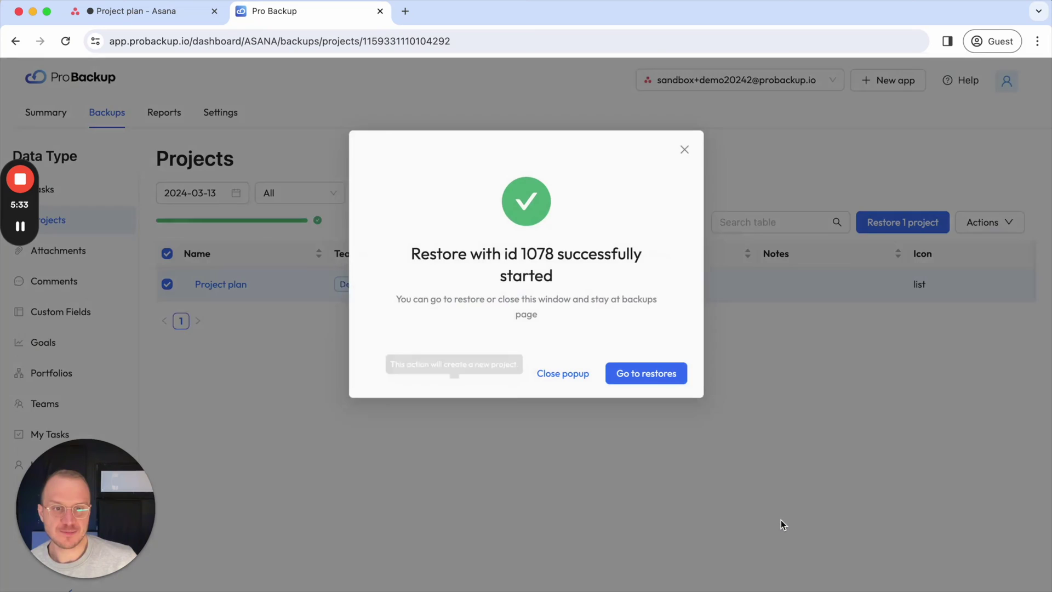
click(655, 386)
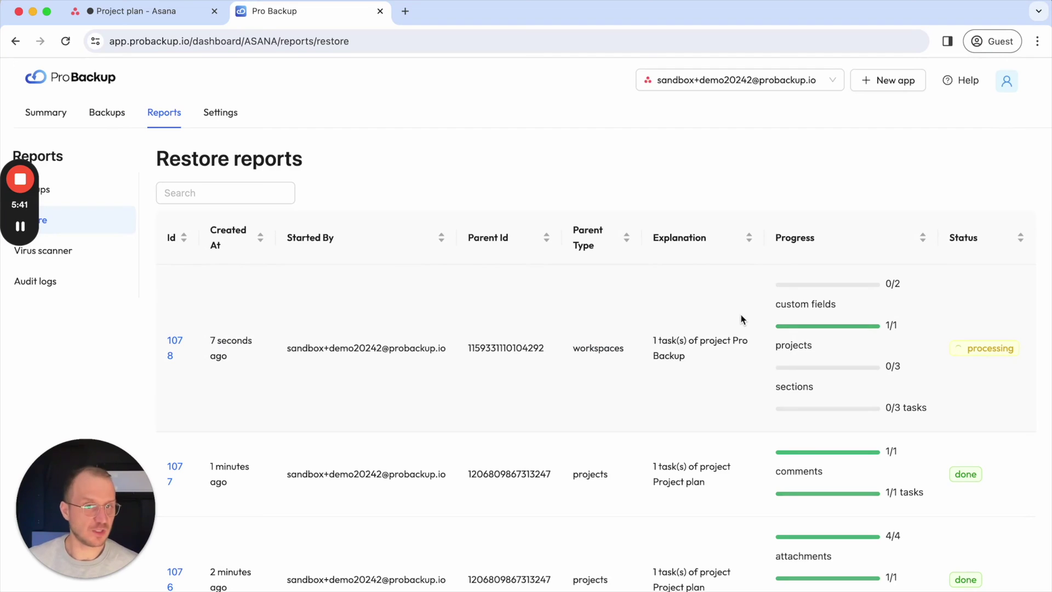
click(191, 16)
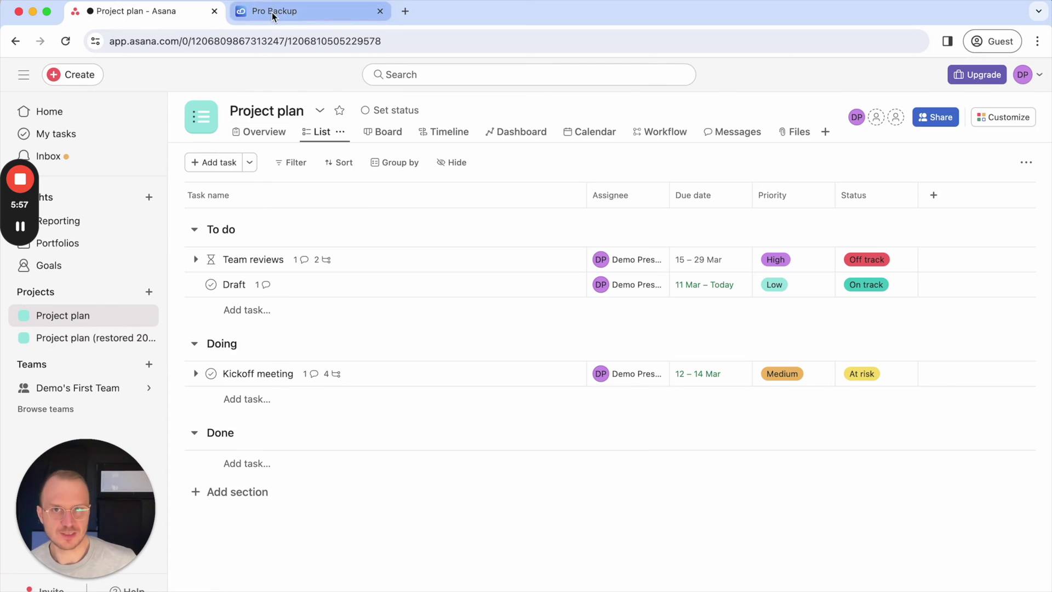
click(291, 11)
scroll(711, 399, down, 2)
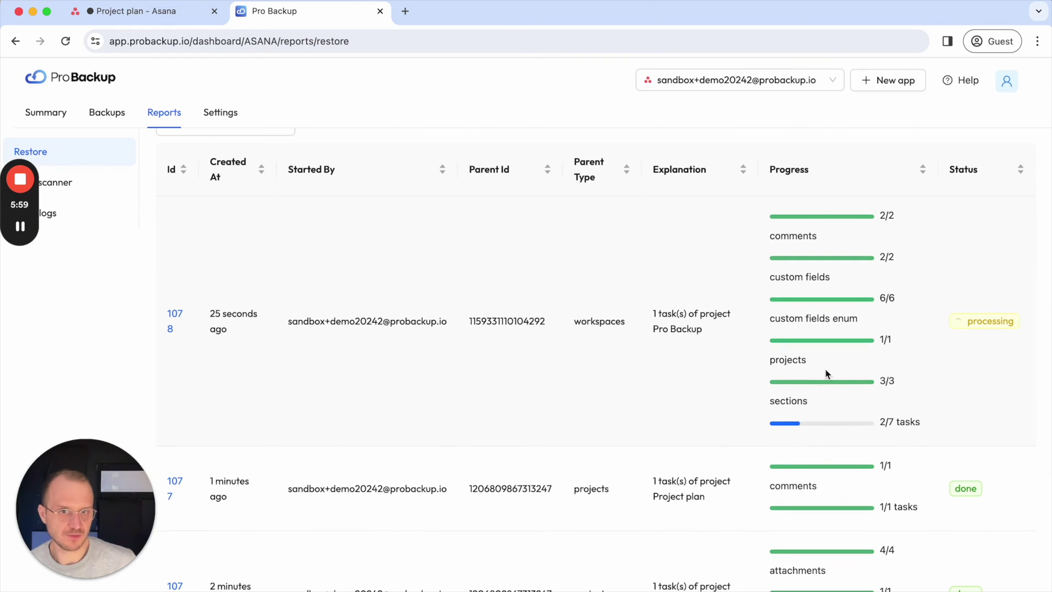
scroll(761, 383, up, 2)
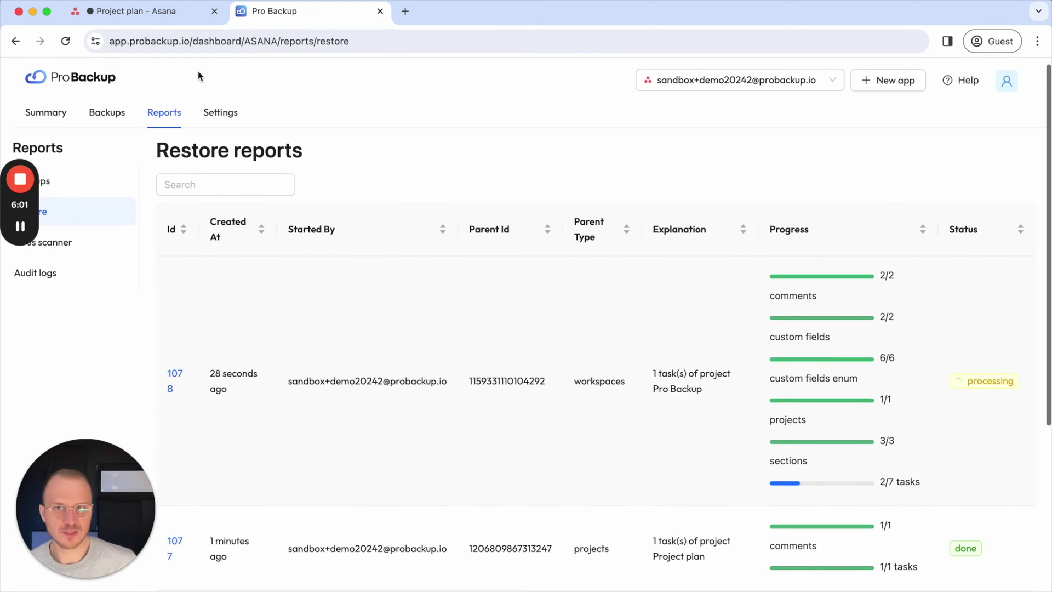
click(159, 12)
click(71, 338)
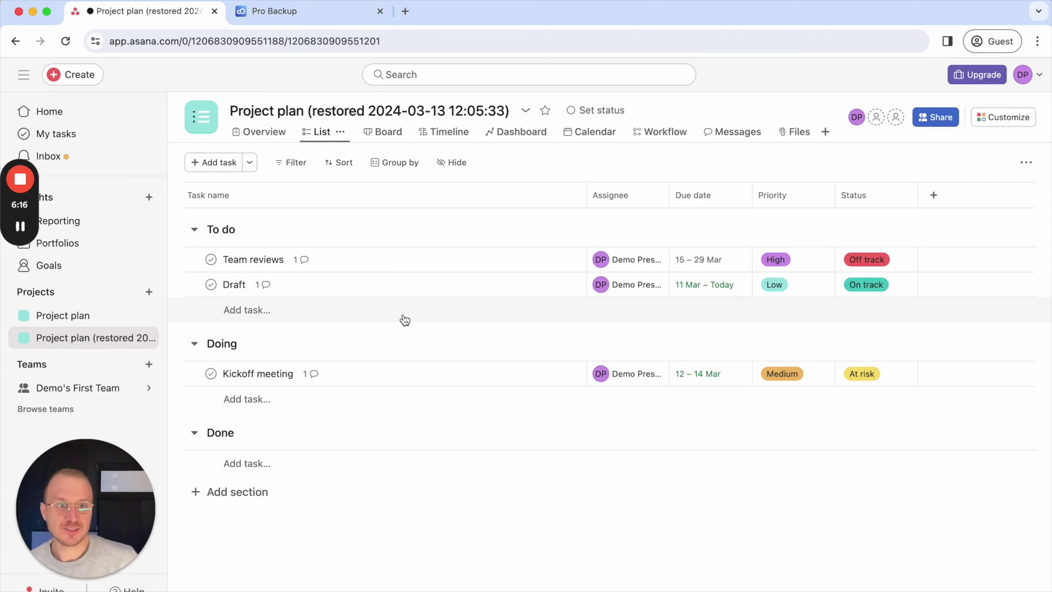
Step: Open the Attachments backups for Project plan in ProBackup and tick gr_light.jpg
click(279, 11)
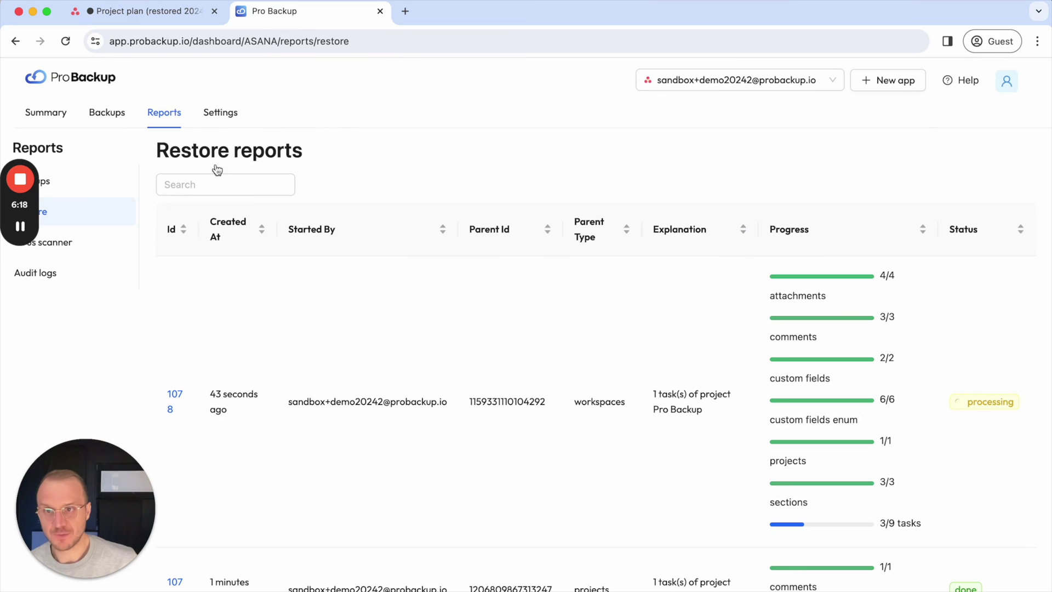
click(105, 114)
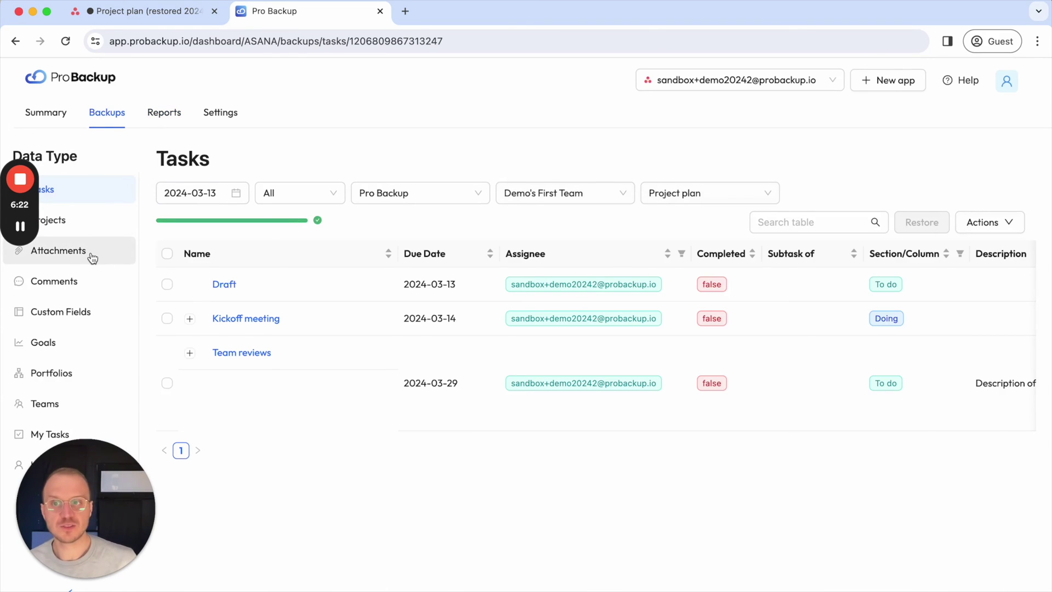
click(91, 255)
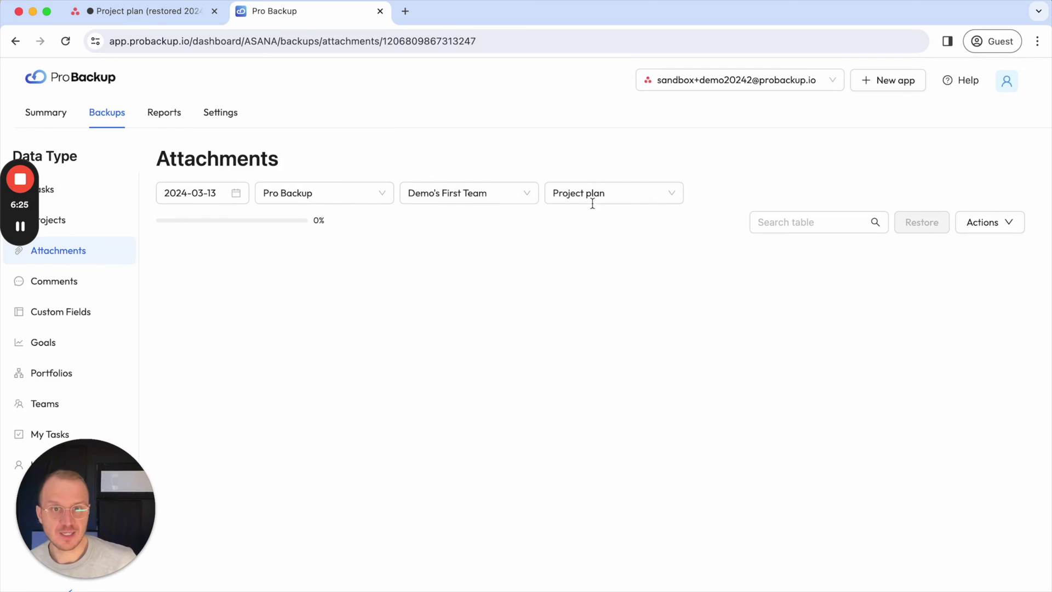
click(201, 283)
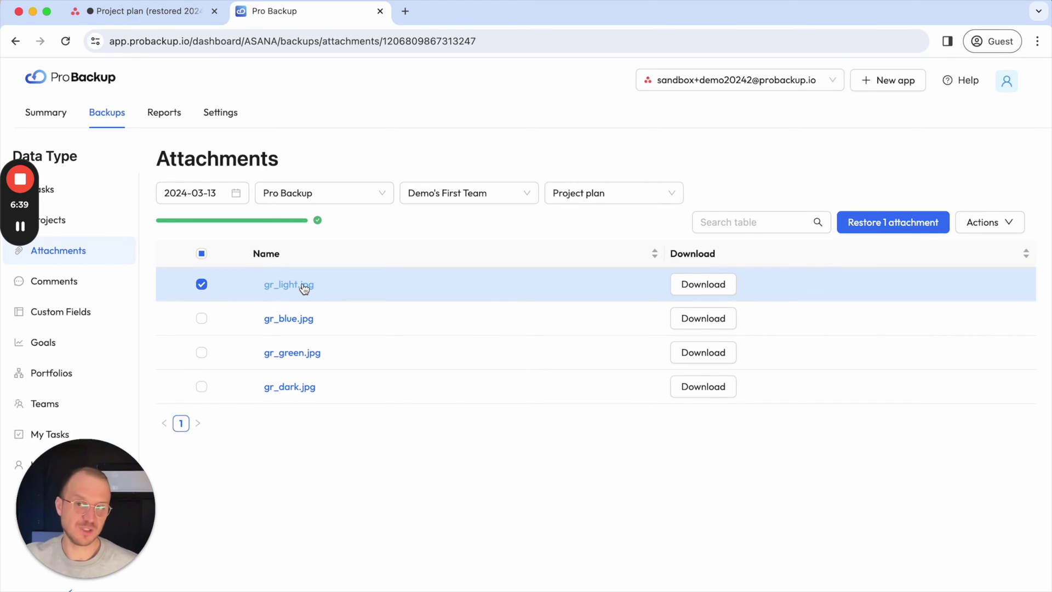
Step: List the 2024-03-13 Project plan comments: Comment on task, Comment 1 and Comment 2, after checking Asana
click(72, 289)
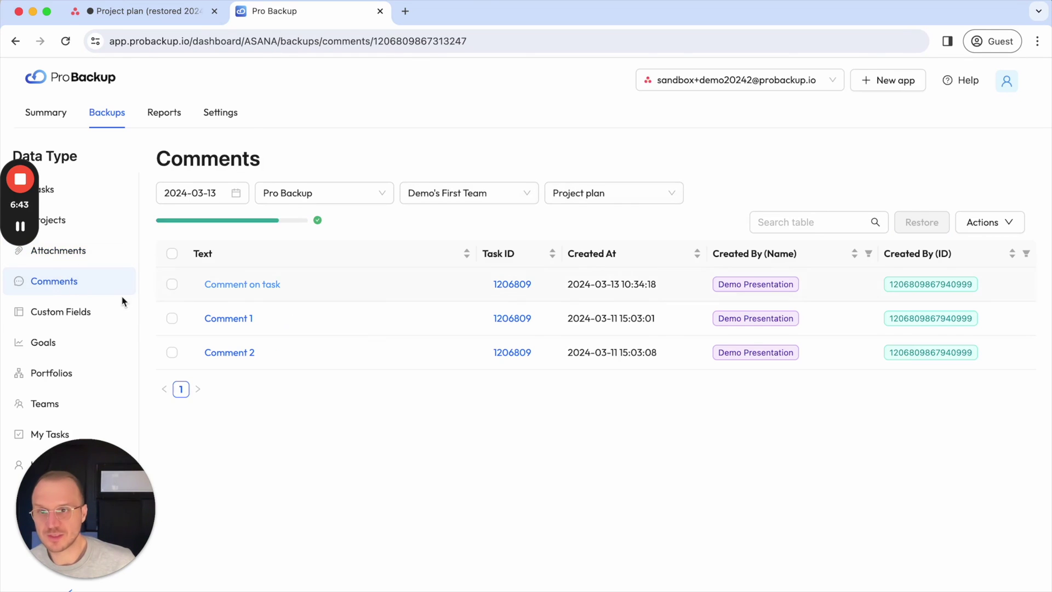
click(193, 18)
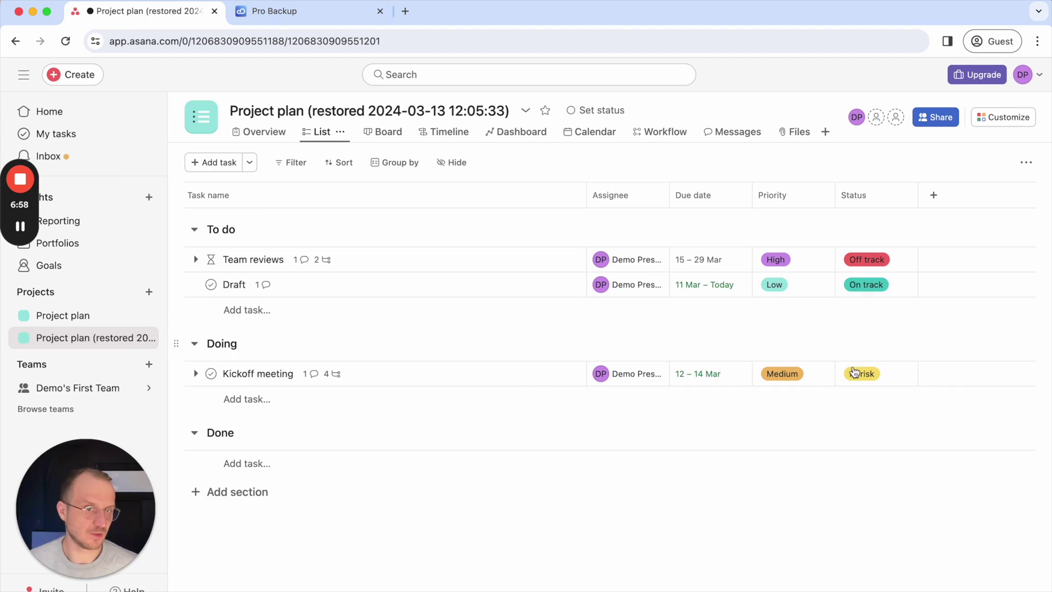
click(291, 11)
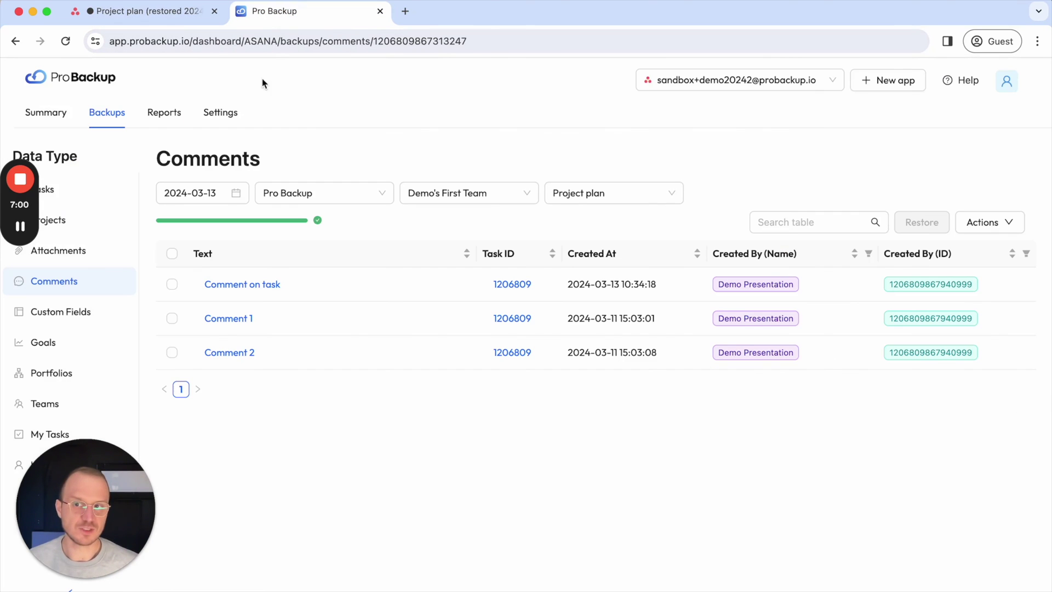
Step: Switch the Data Type to Custom Fields for the 2024-03-13 Project plan backup
click(69, 321)
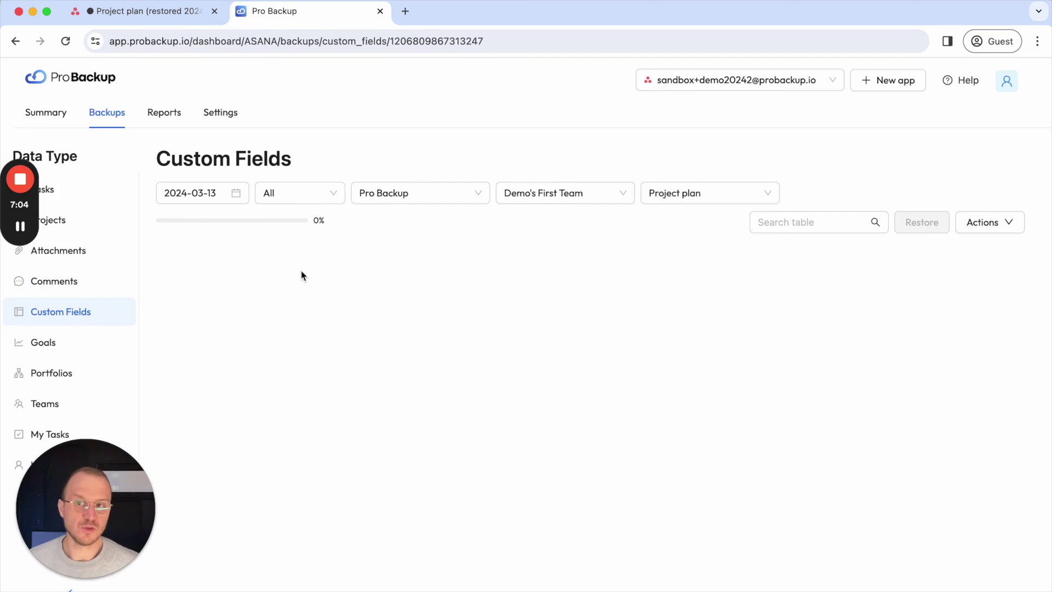